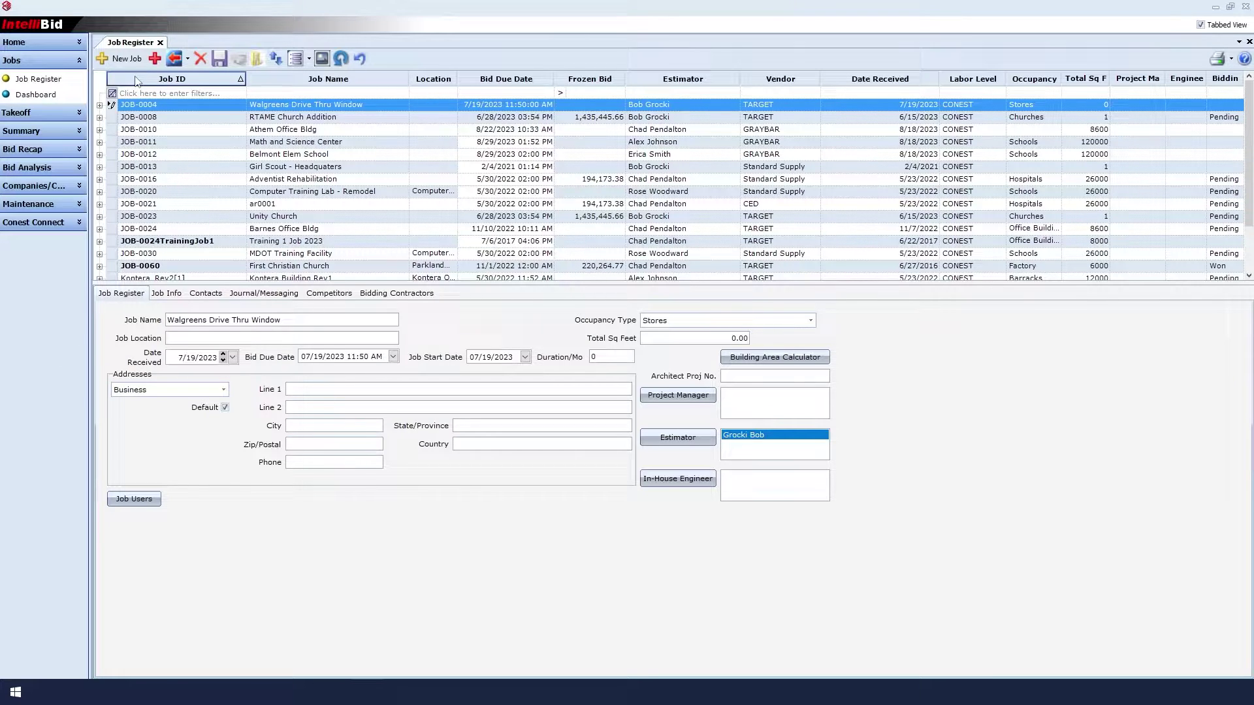
Create a new IntelliBid job named 'FOREVER PETS - PET HOSPITAL', which becomes JOB-0040.
left_click(126, 58)
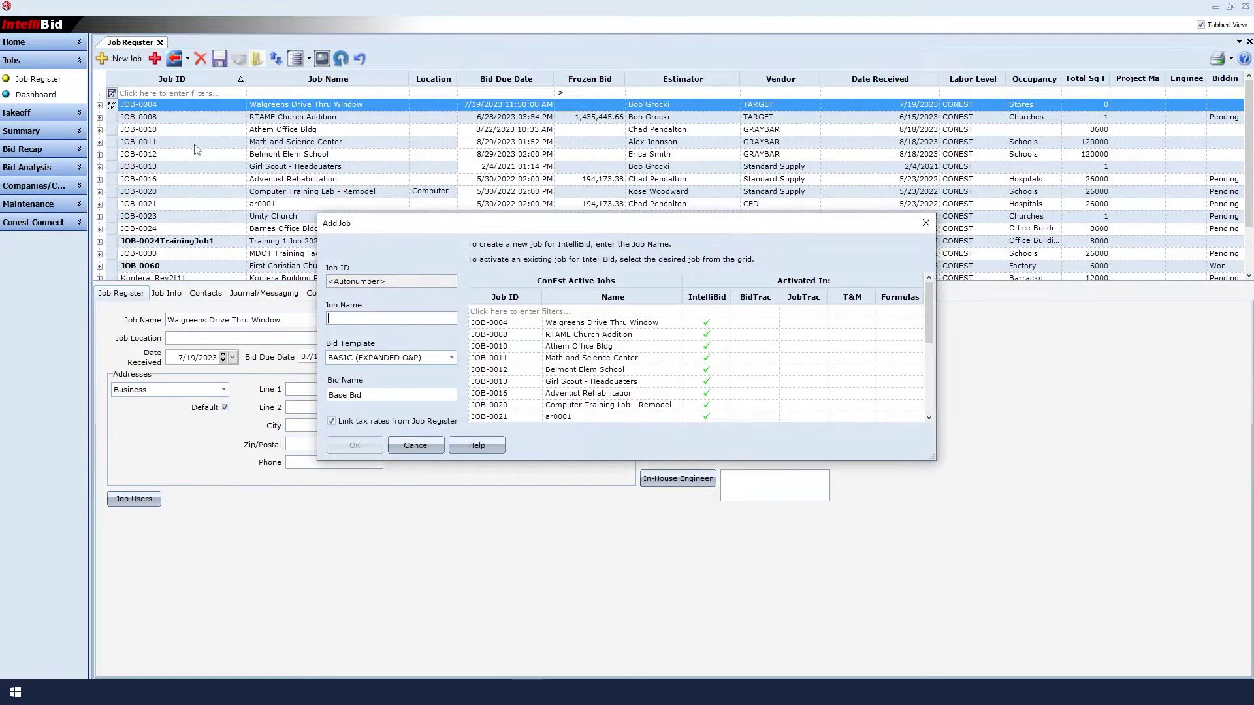
type("FOREVER PETS - PET HOSPITAL")
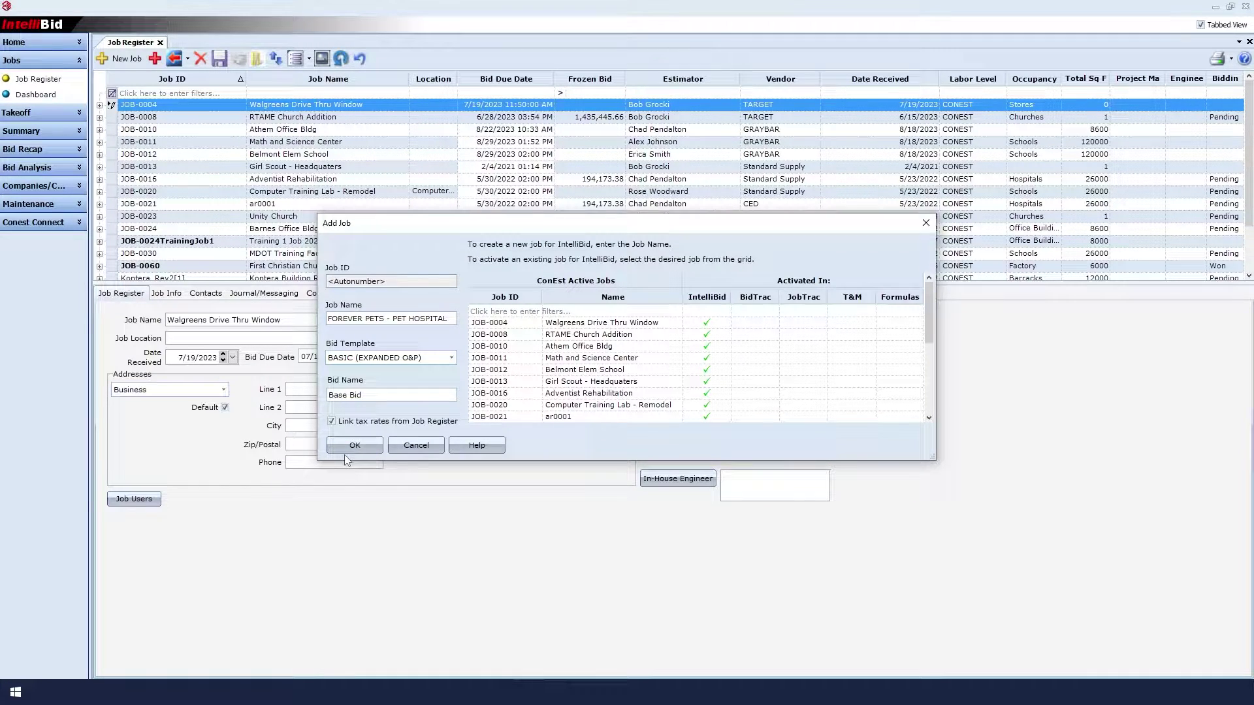
left_click(343, 448)
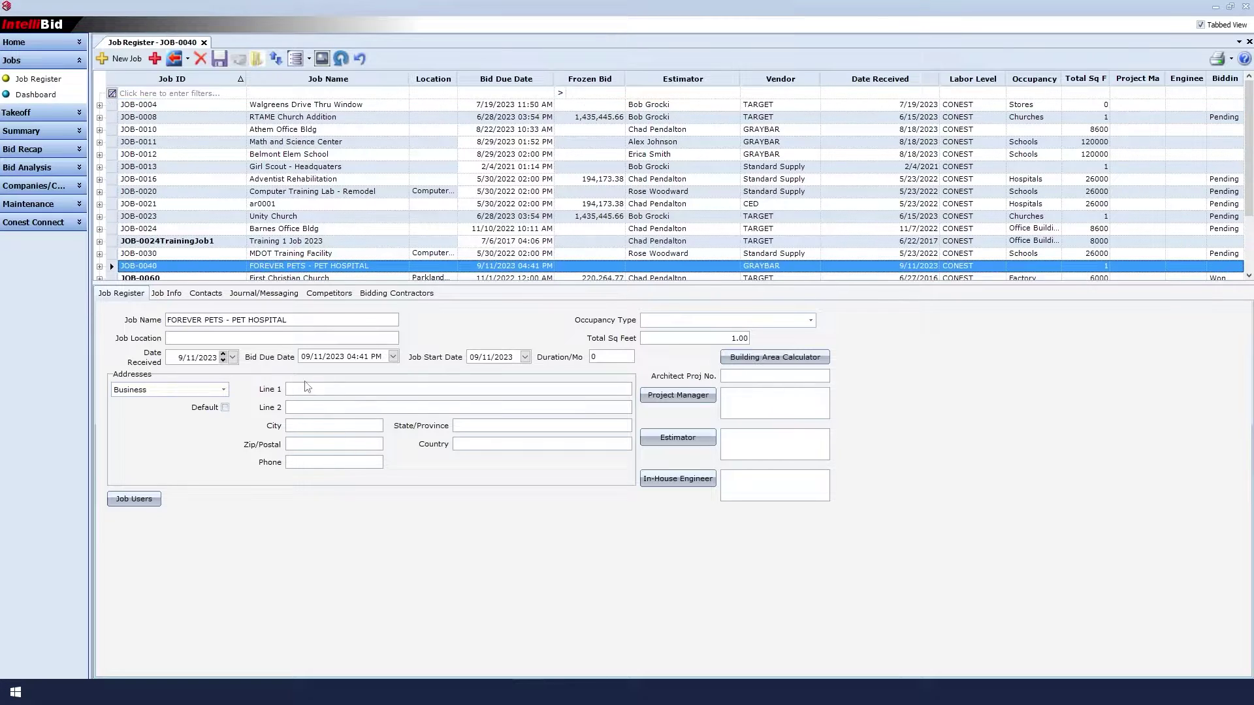
Set the job's occupancy type to Hospitals.
left_click(811, 320)
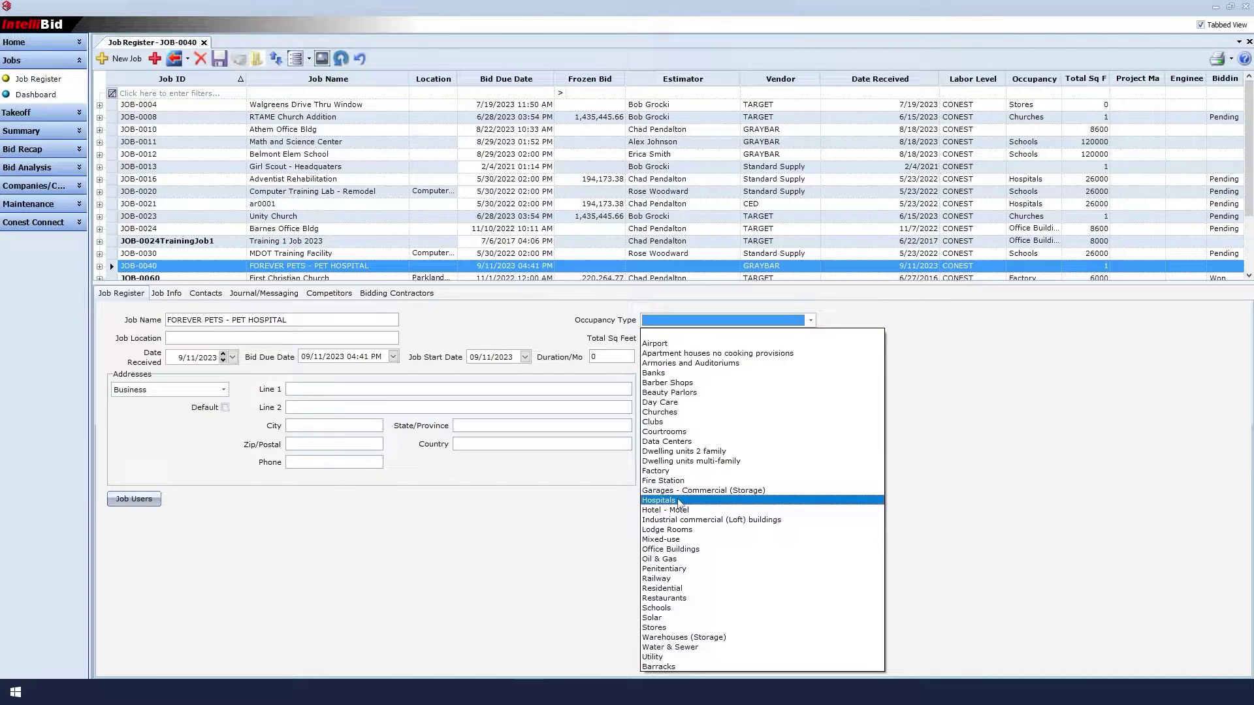
left_click(679, 501)
key("Tab")
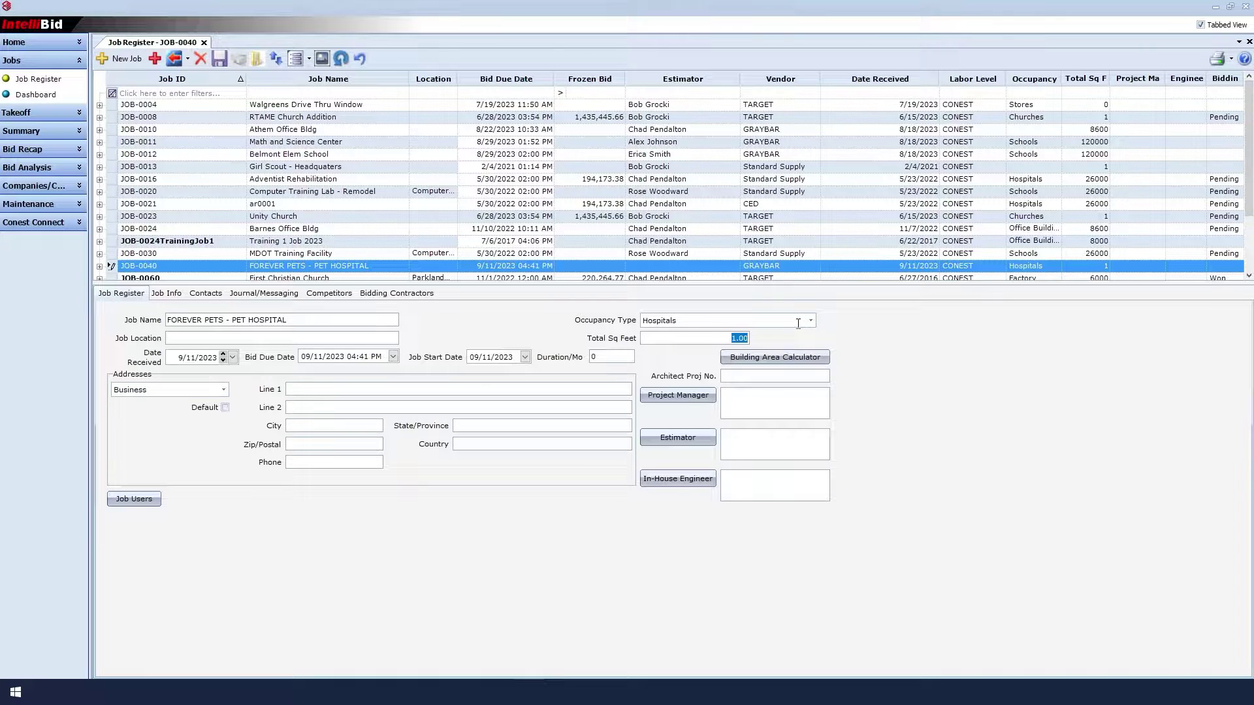
Assign an estimator to the job and set the bid due date to September 19, 2023.
left_click(676, 438)
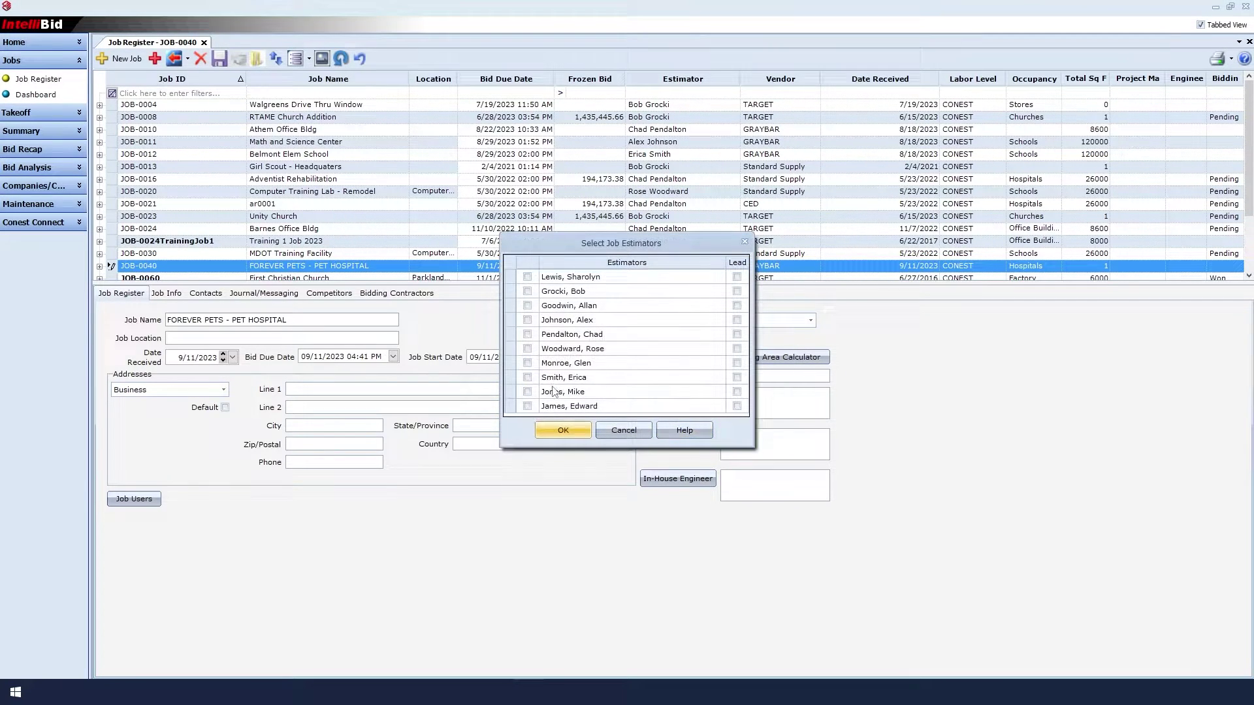
left_click(528, 378)
left_click(561, 431)
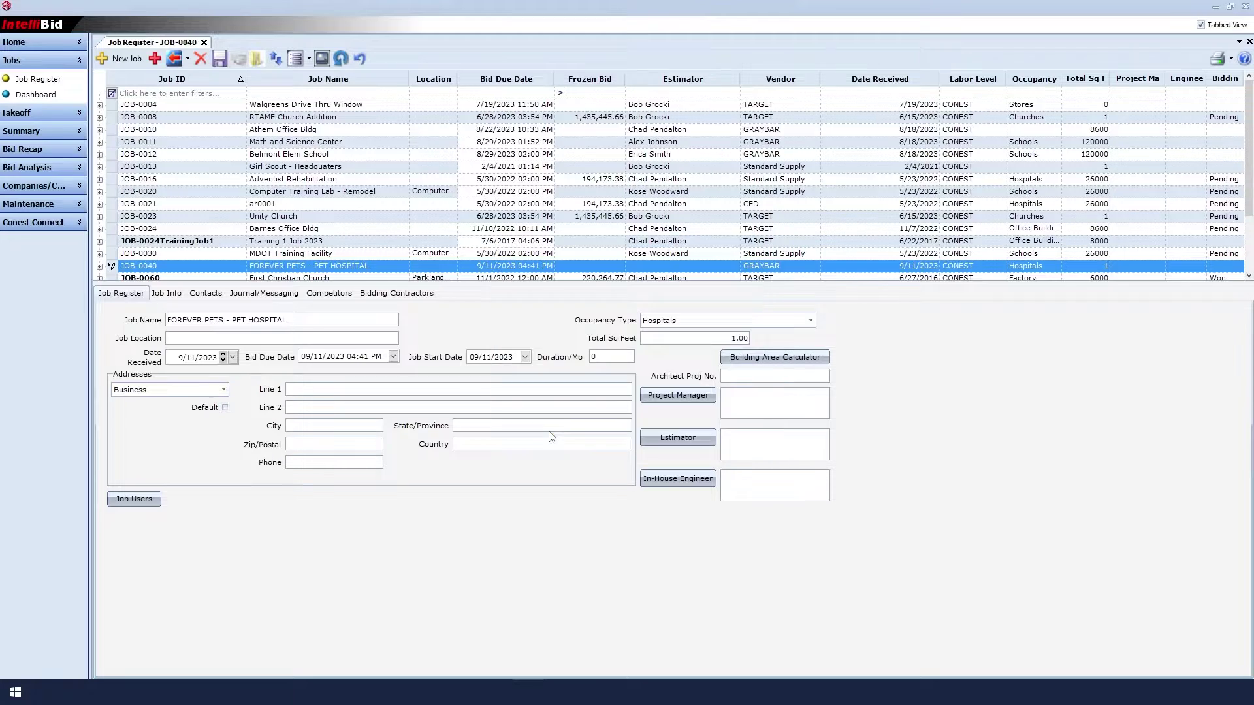
left_click(393, 357)
left_click(309, 433)
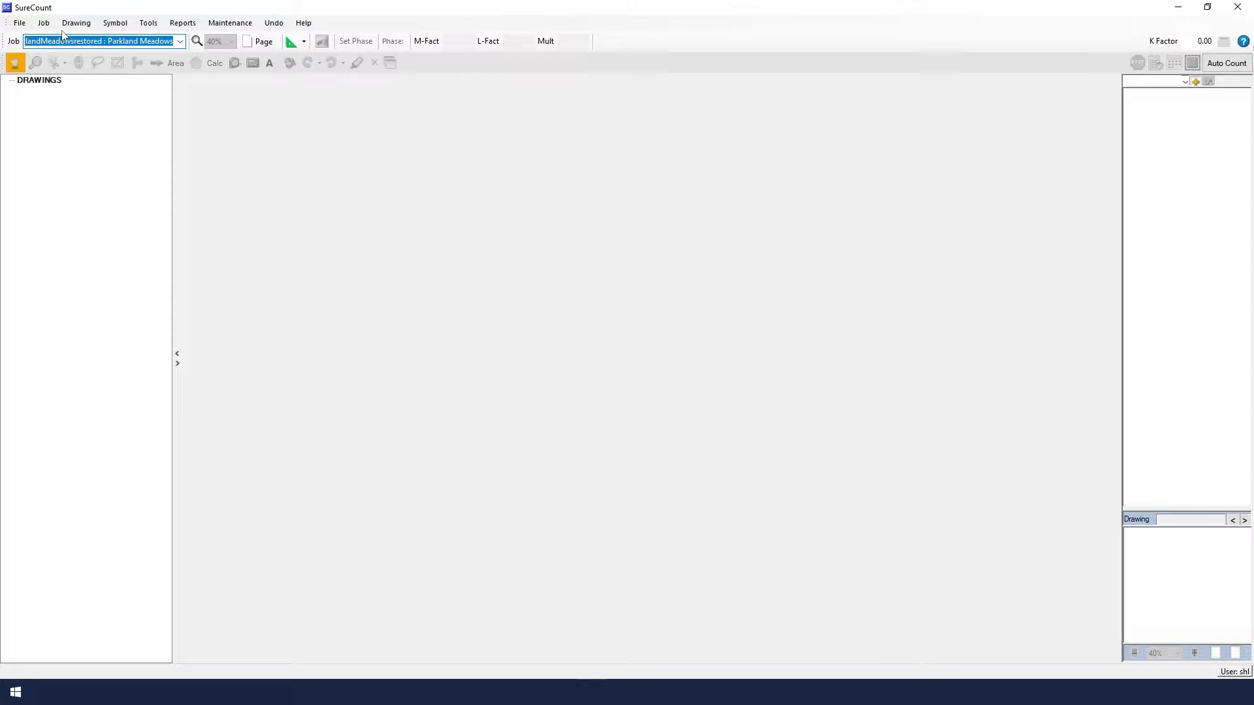
Add IntelliBid job JOB-0040 FOREVER PETS - PET HOSPITAL to SureCount and activate it.
left_click(40, 26)
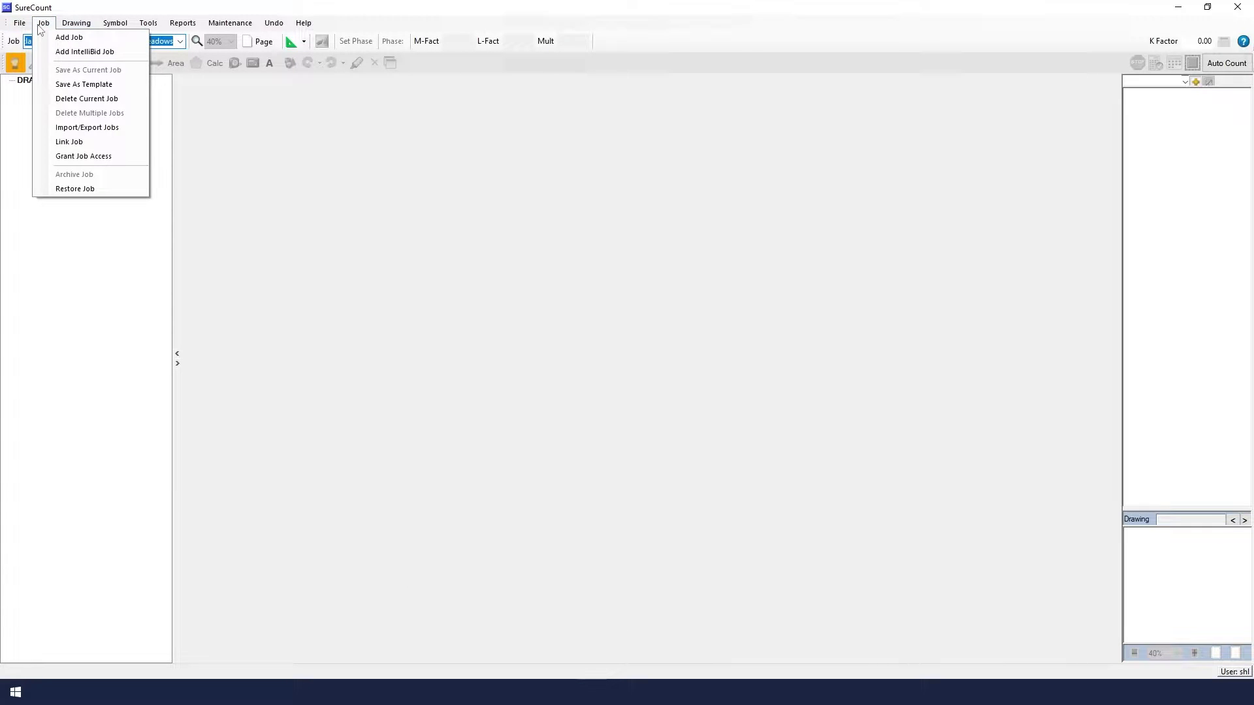
left_click(60, 52)
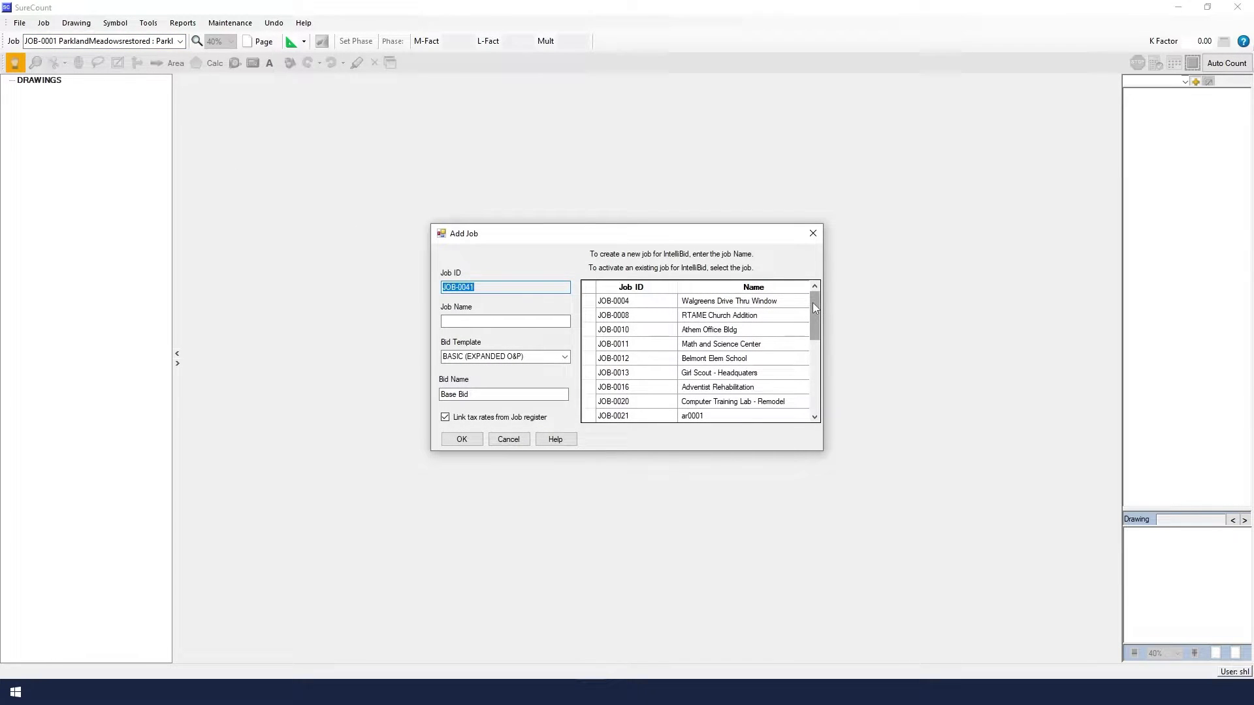
left_click_drag(814, 303, 813, 373)
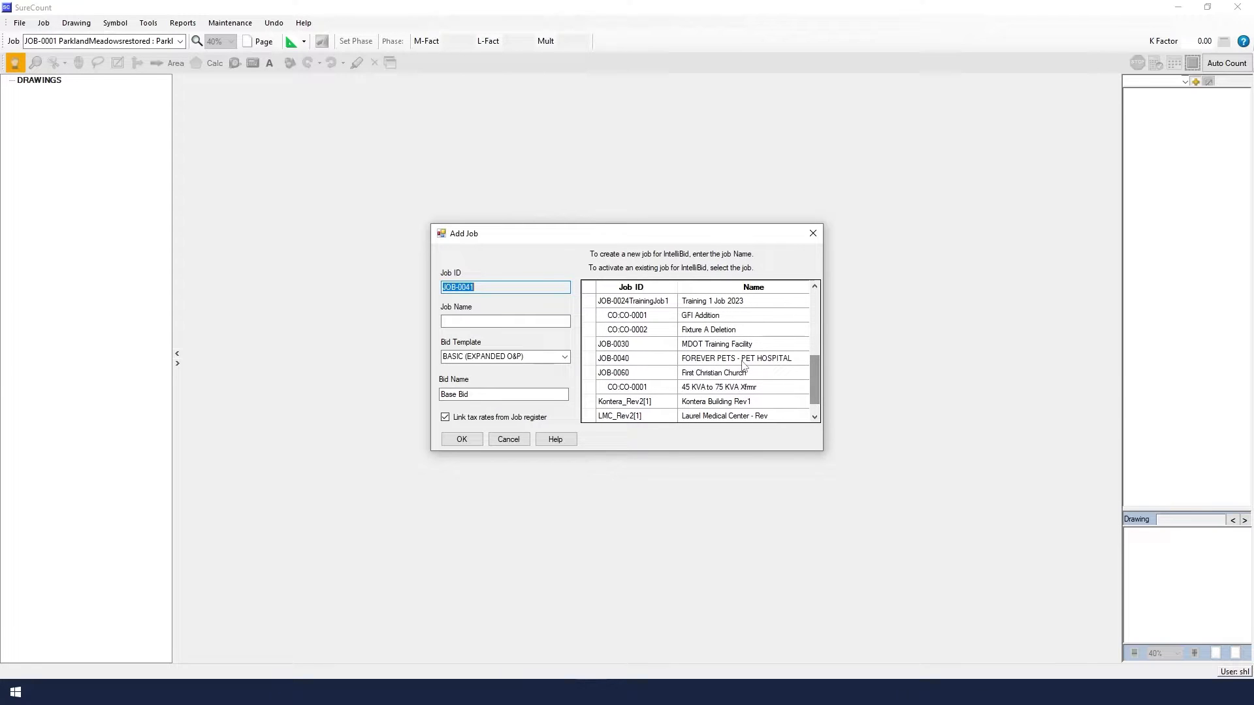
left_click(741, 364)
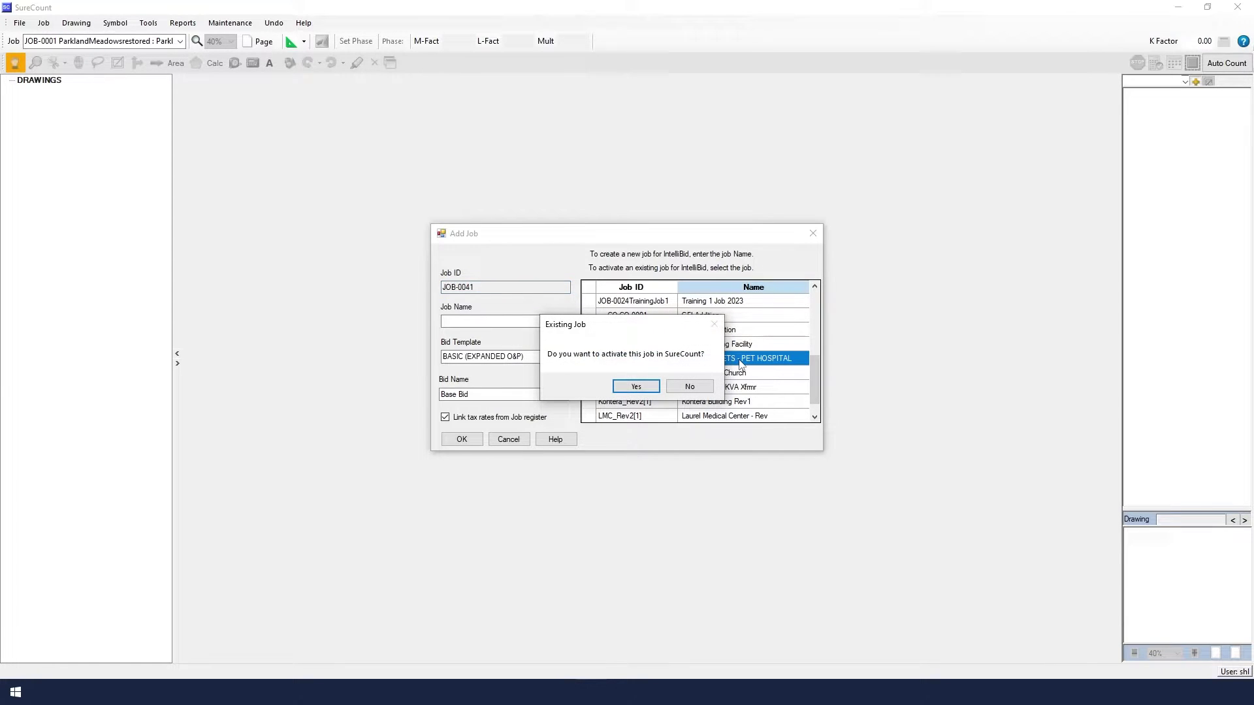
left_click(636, 387)
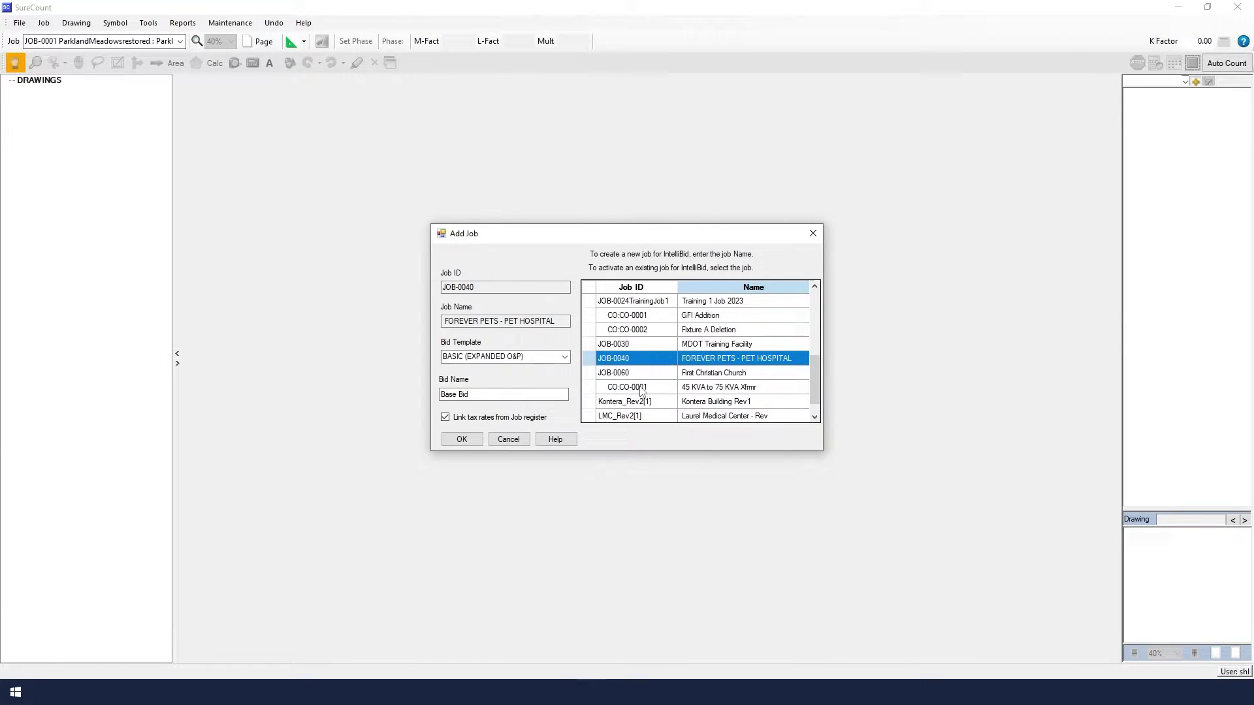
left_click(460, 440)
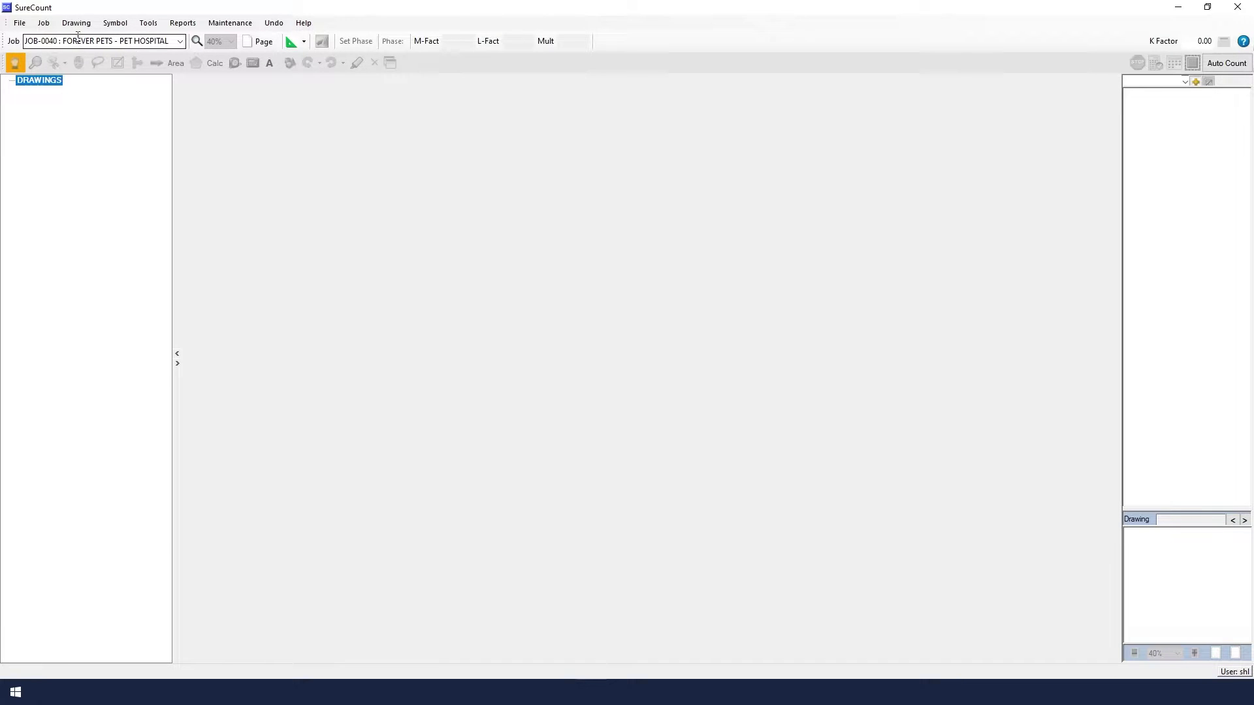
Import the three ForeverVets PDFs E-0, E-1 and E-2 from the ForeverVetsPetHospital folder.
left_click(82, 26)
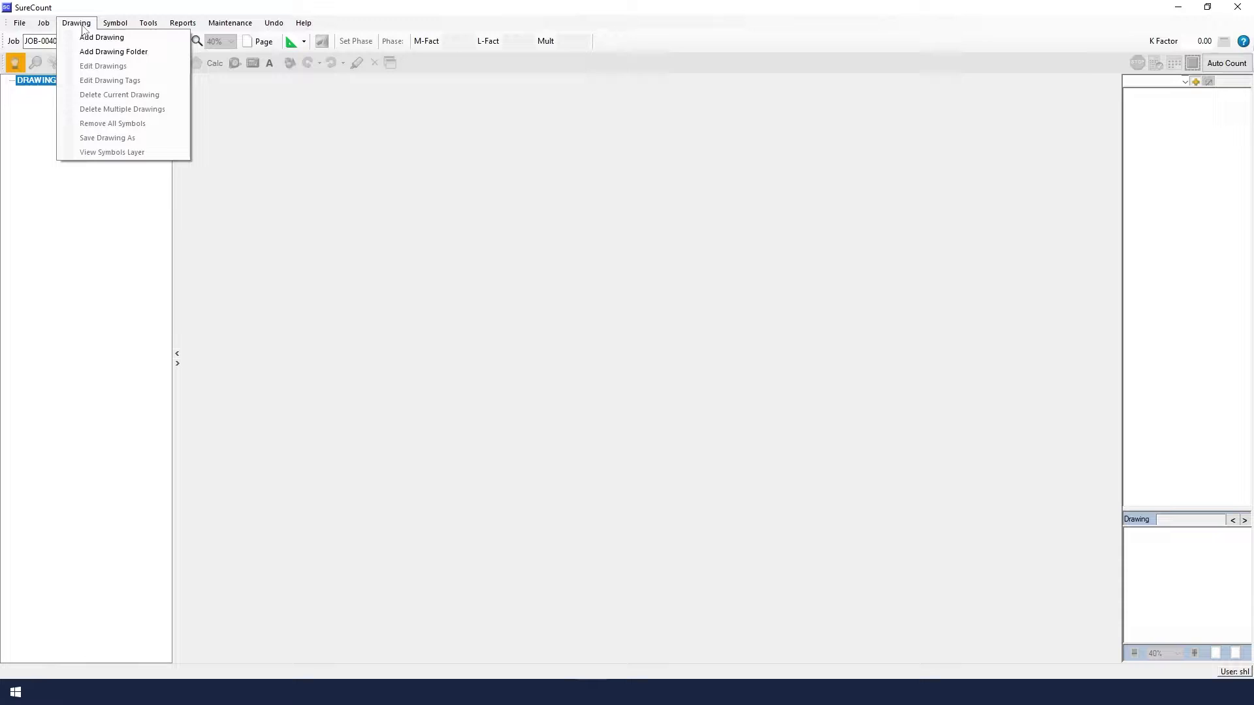
left_click(83, 38)
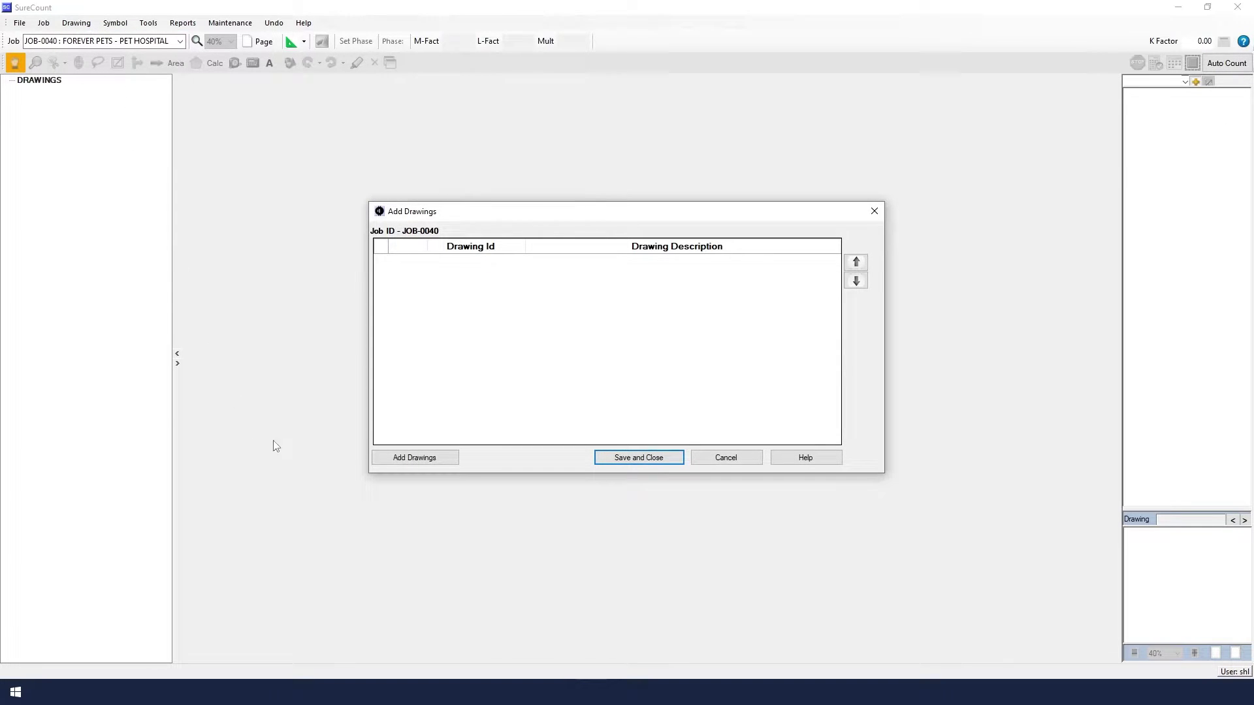
left_click(411, 459)
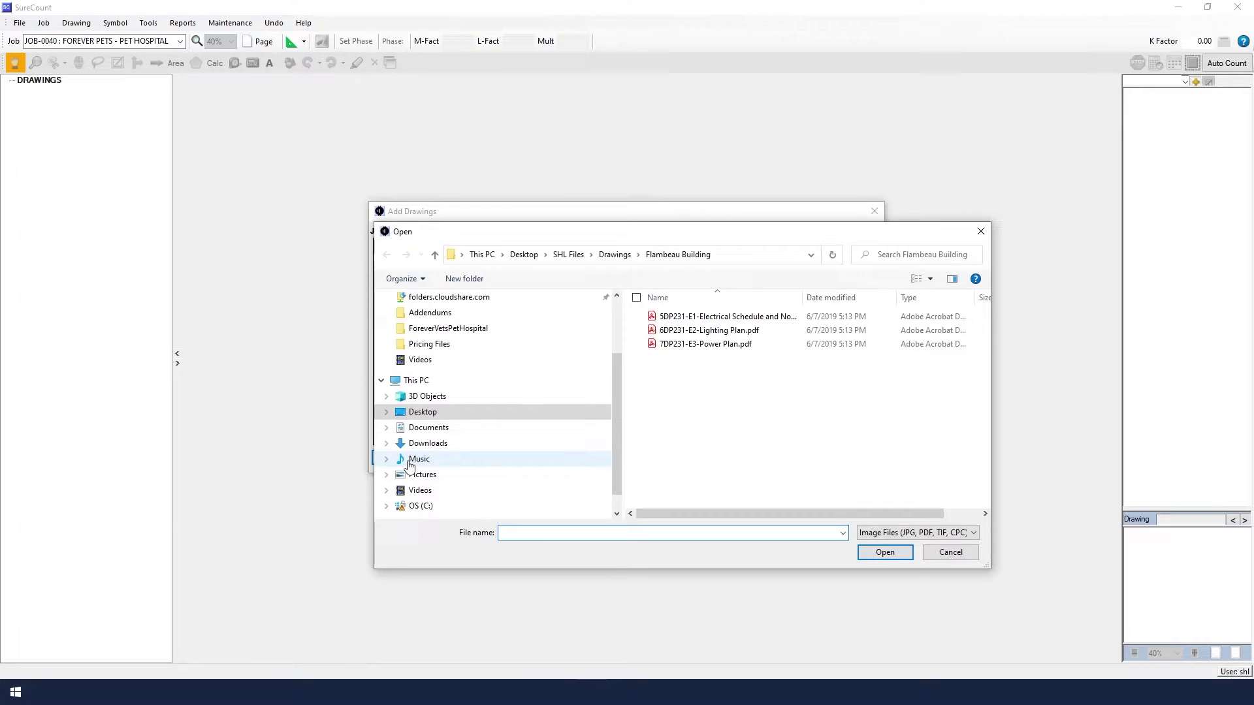
left_click(439, 331)
left_click(662, 318)
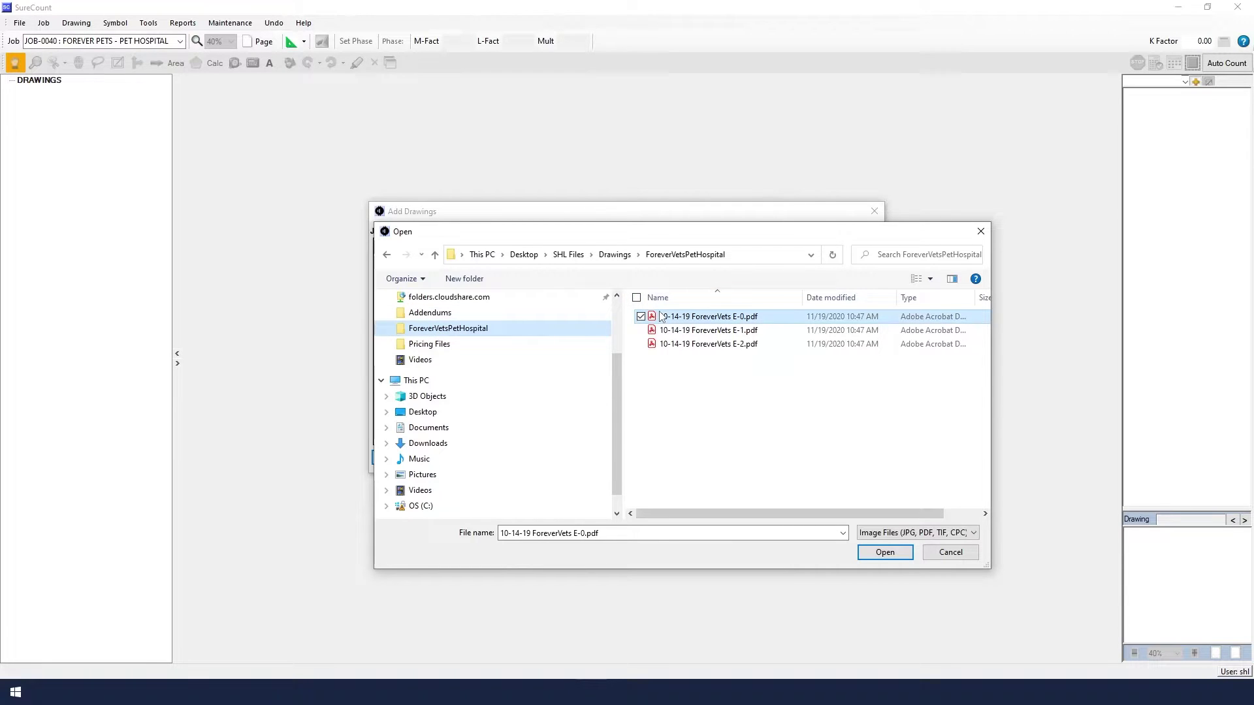
left_click(661, 346, "shift")
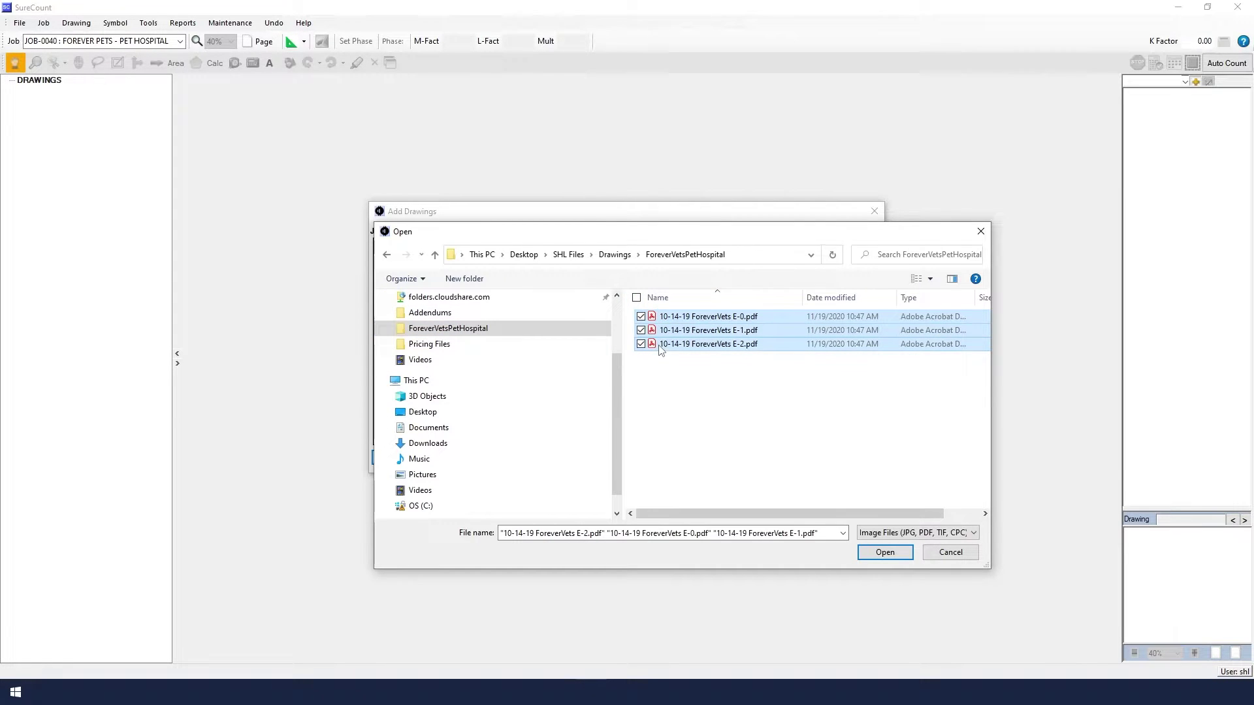
left_click(908, 550)
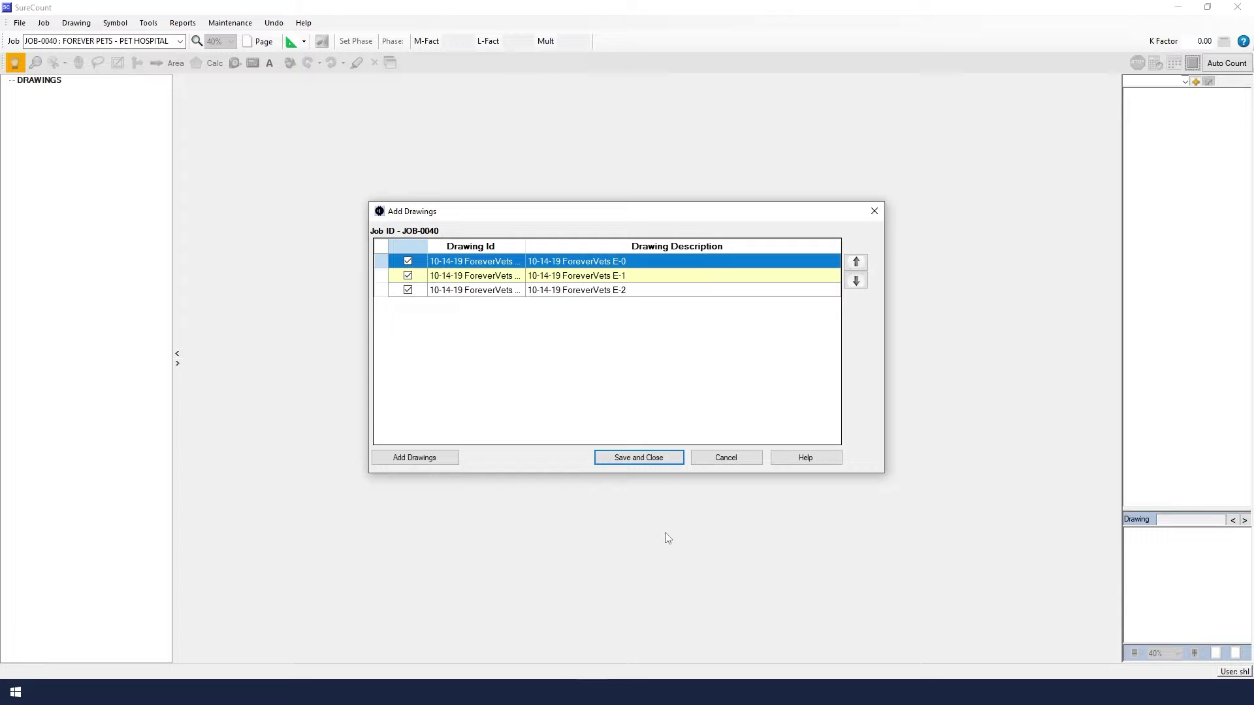
left_click(632, 460)
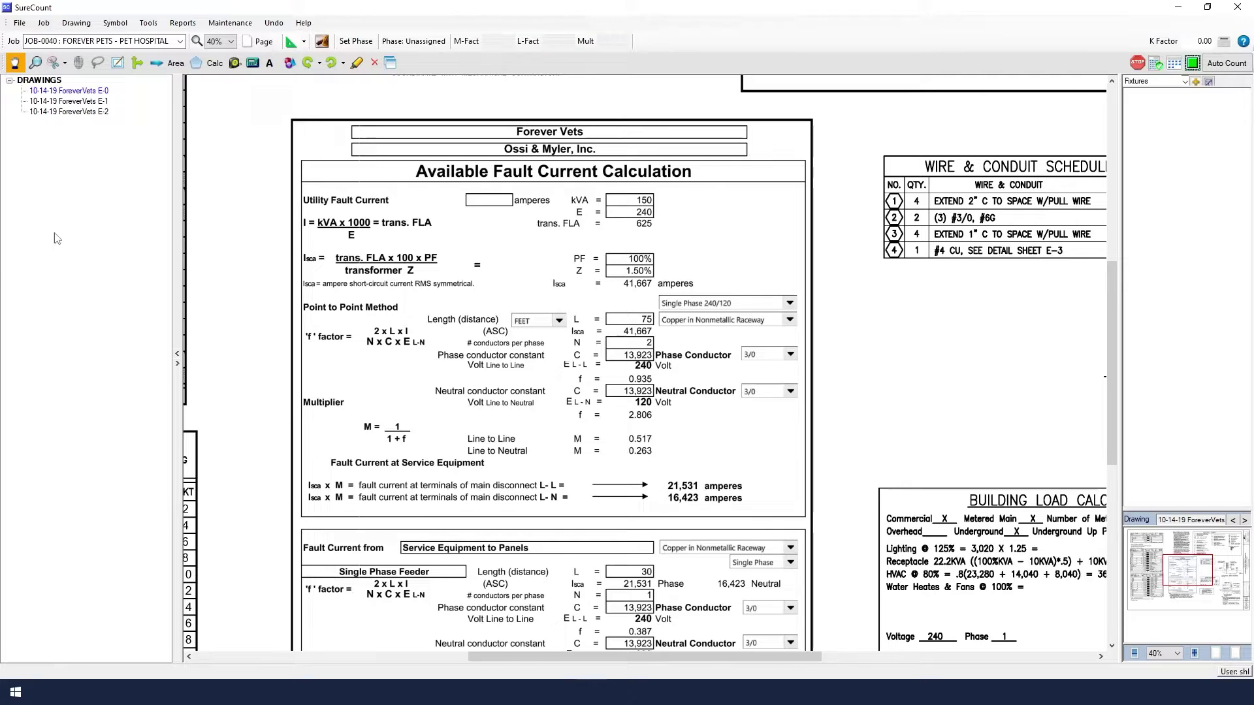
Create SureCount job 'FLAMBEU BUILDING', copying its job ID into the job description.
left_click(44, 24)
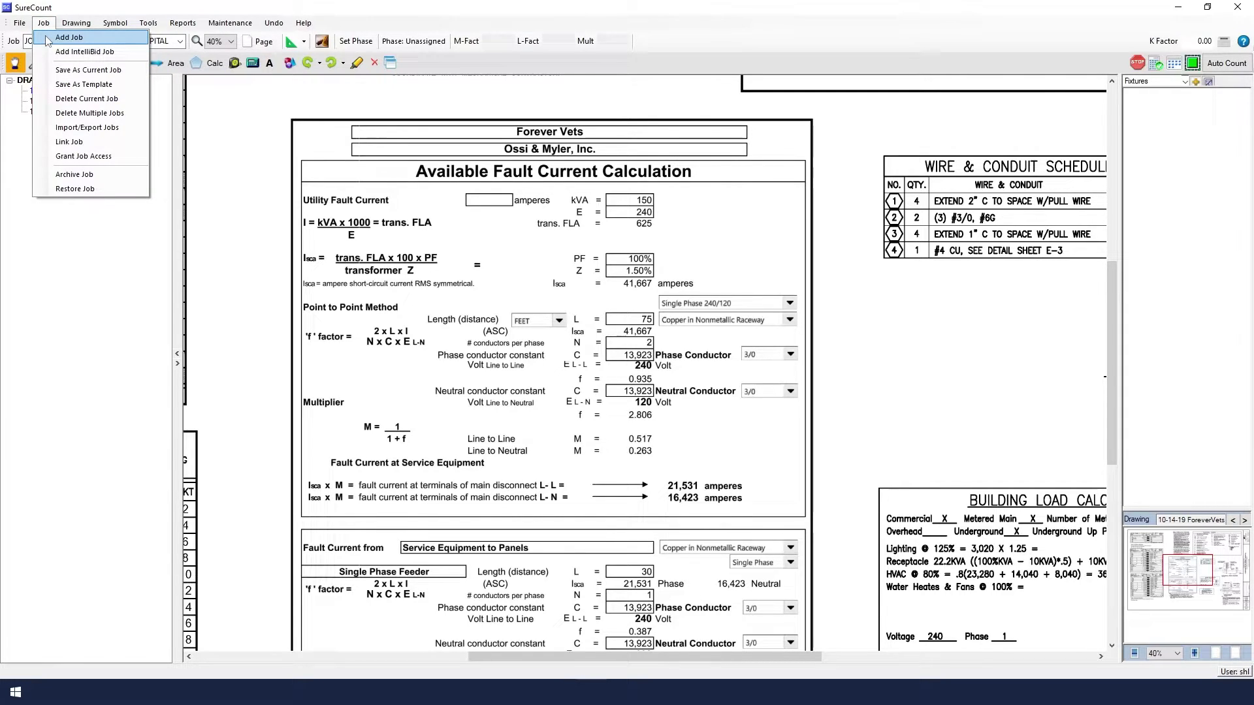
left_click(47, 39)
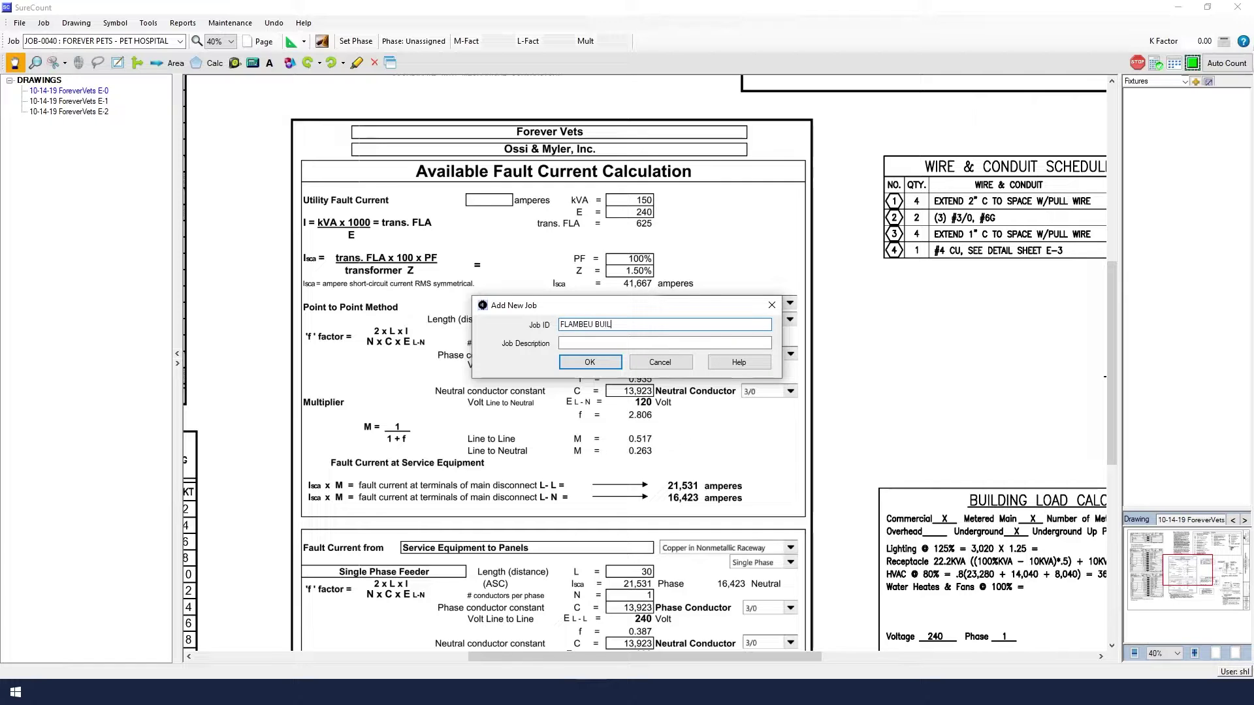
type("DING")
left_click_drag(630, 325, 529, 333)
right_click(592, 322)
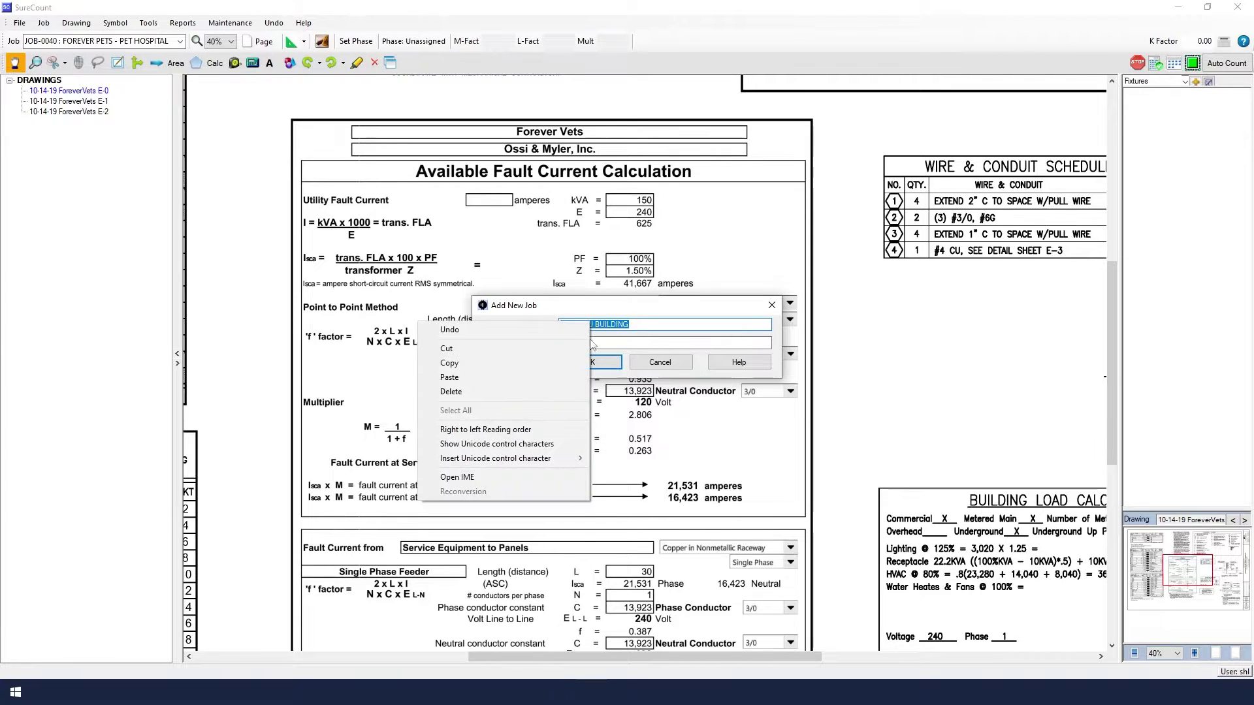
left_click(454, 363)
left_click(593, 342)
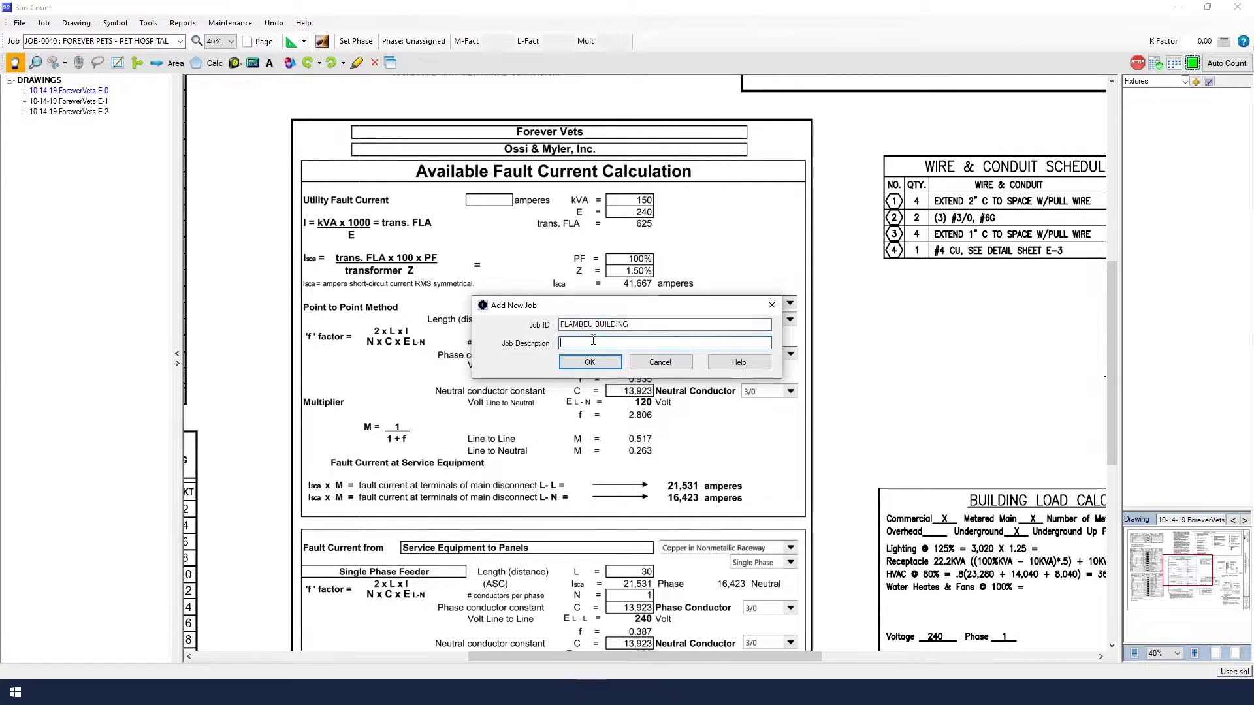
right_click(592, 342)
left_click(437, 397)
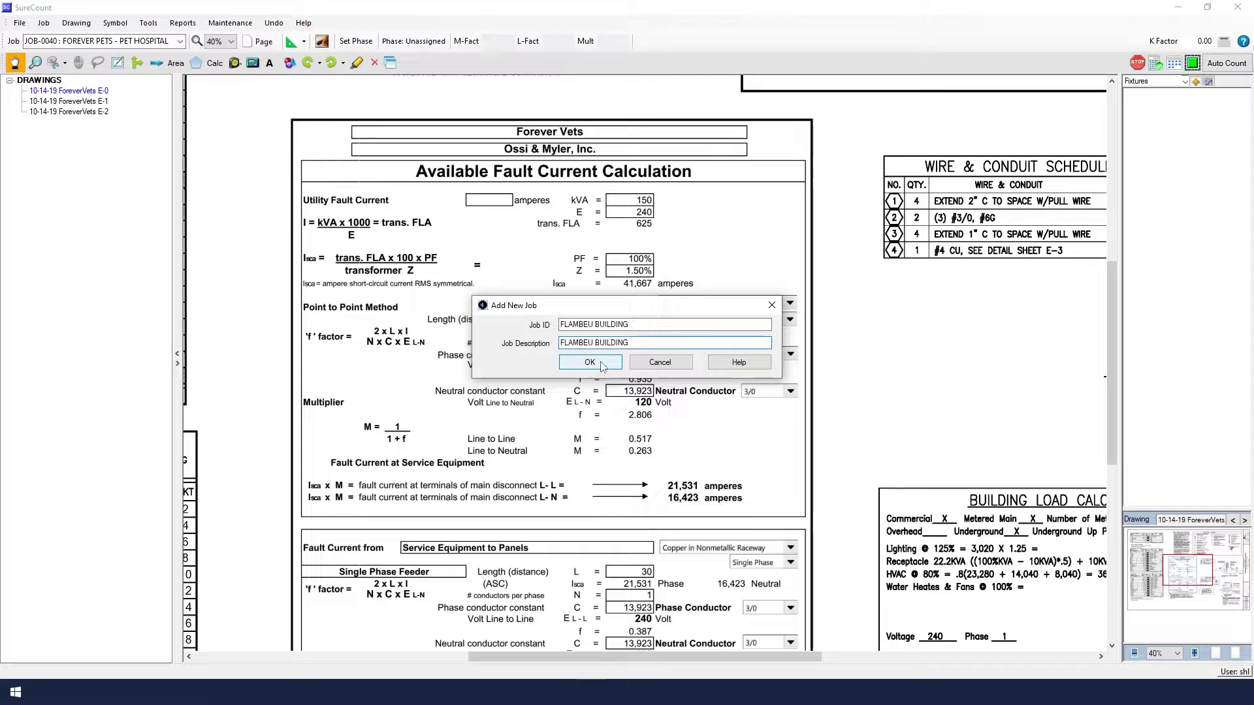
left_click(602, 364)
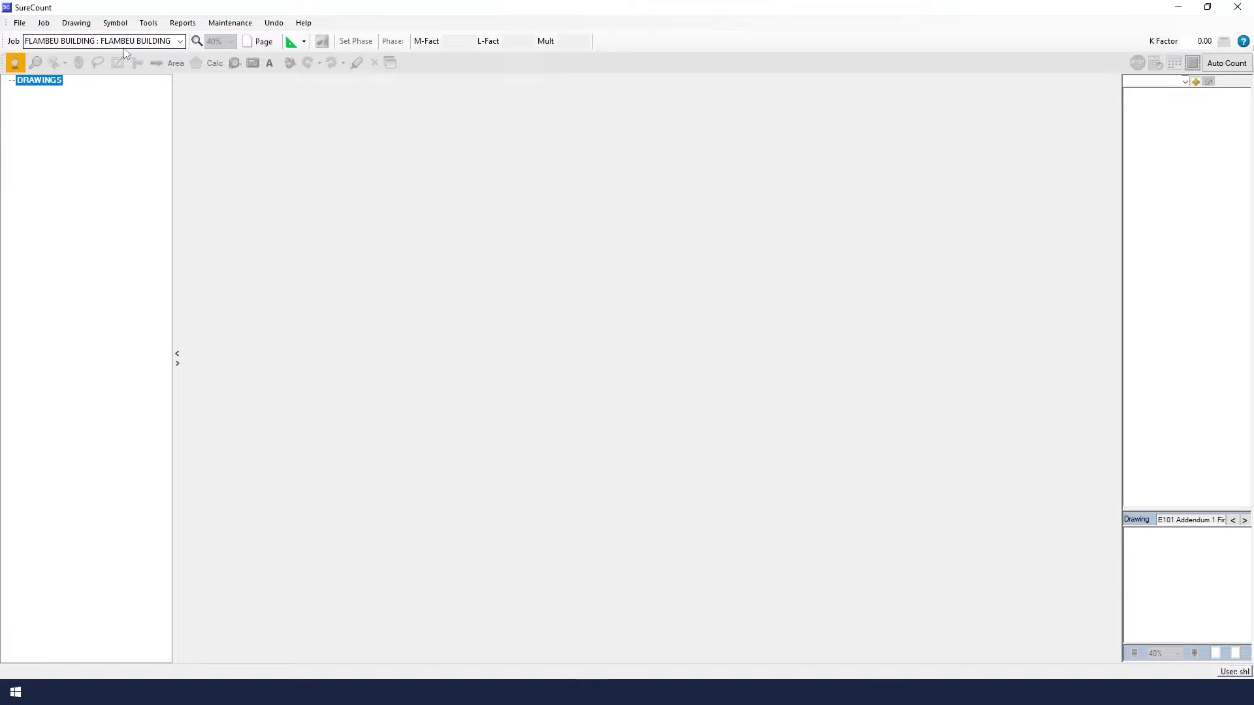
Import drawings 5DP231-E1, 6DP231-E2 and 7DP231-E3 from the Flambeau Building folder.
left_click(76, 26)
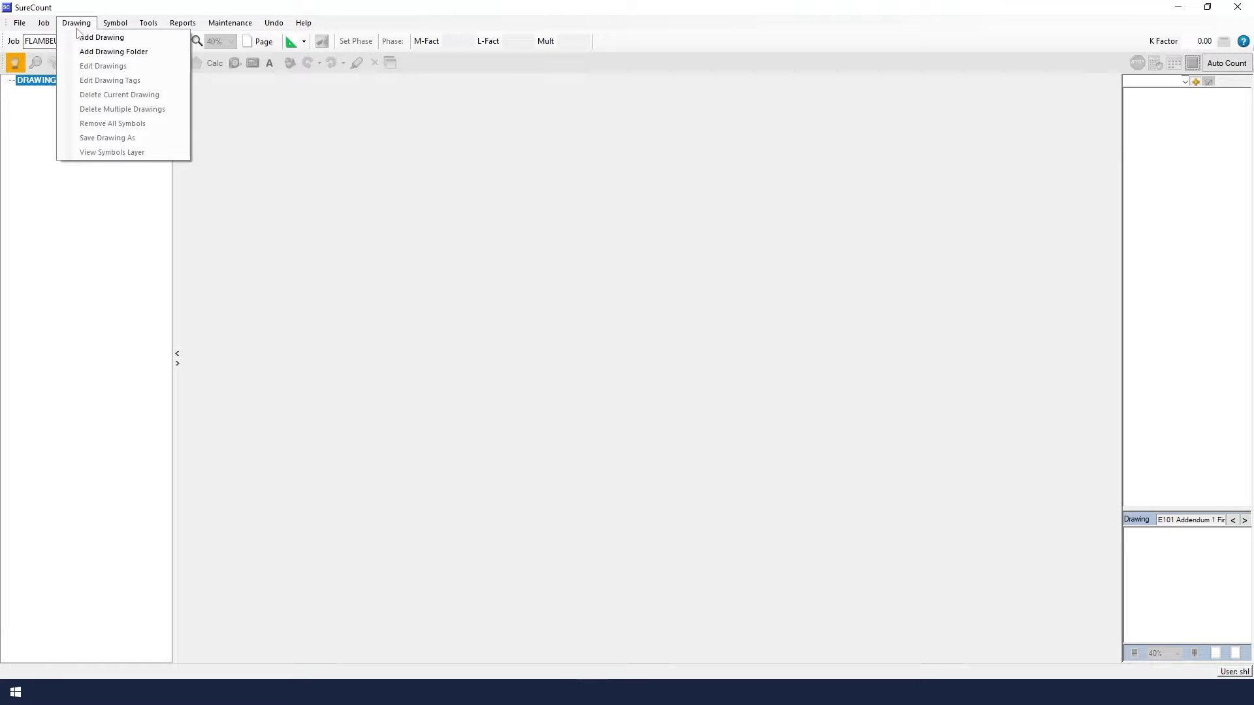
left_click(77, 38)
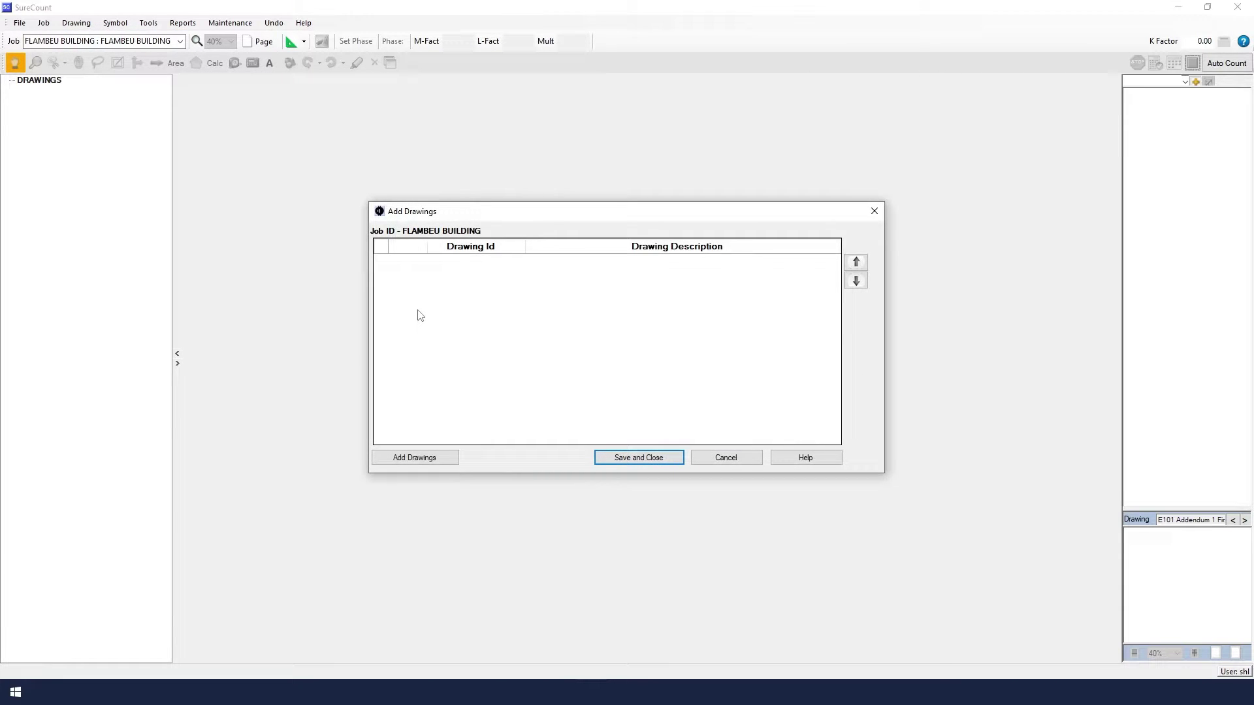
left_click(414, 457)
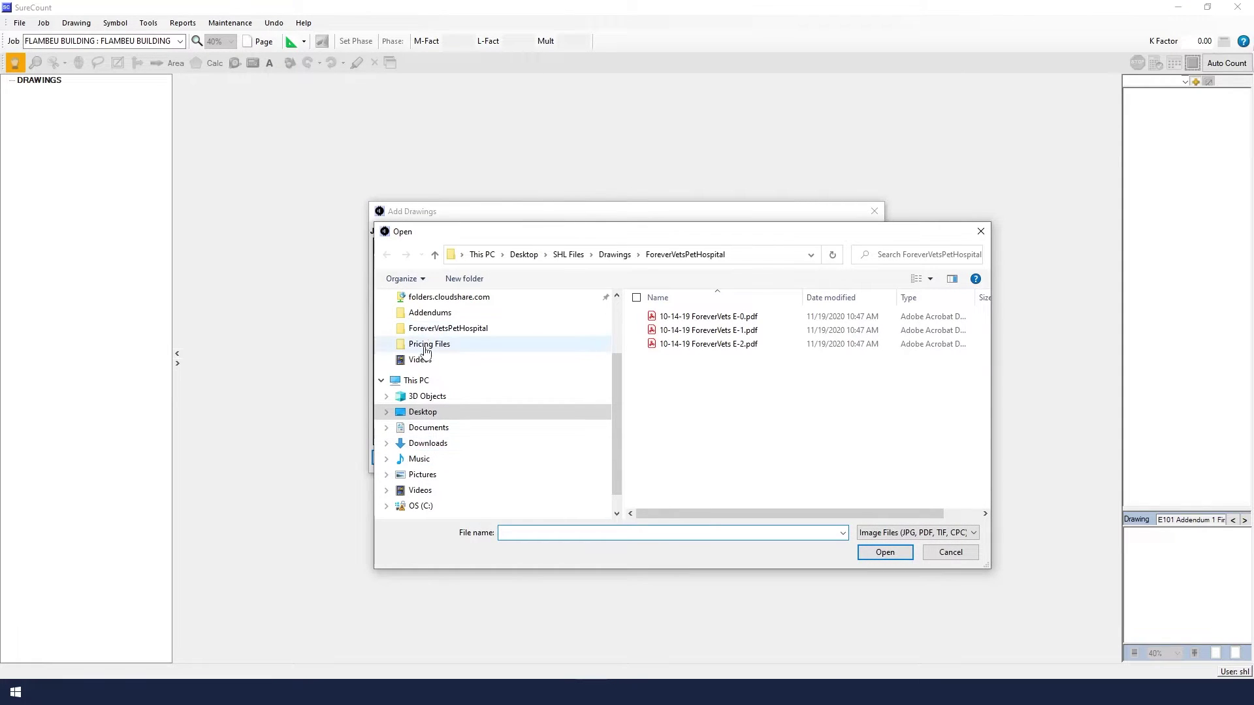
left_click(434, 255)
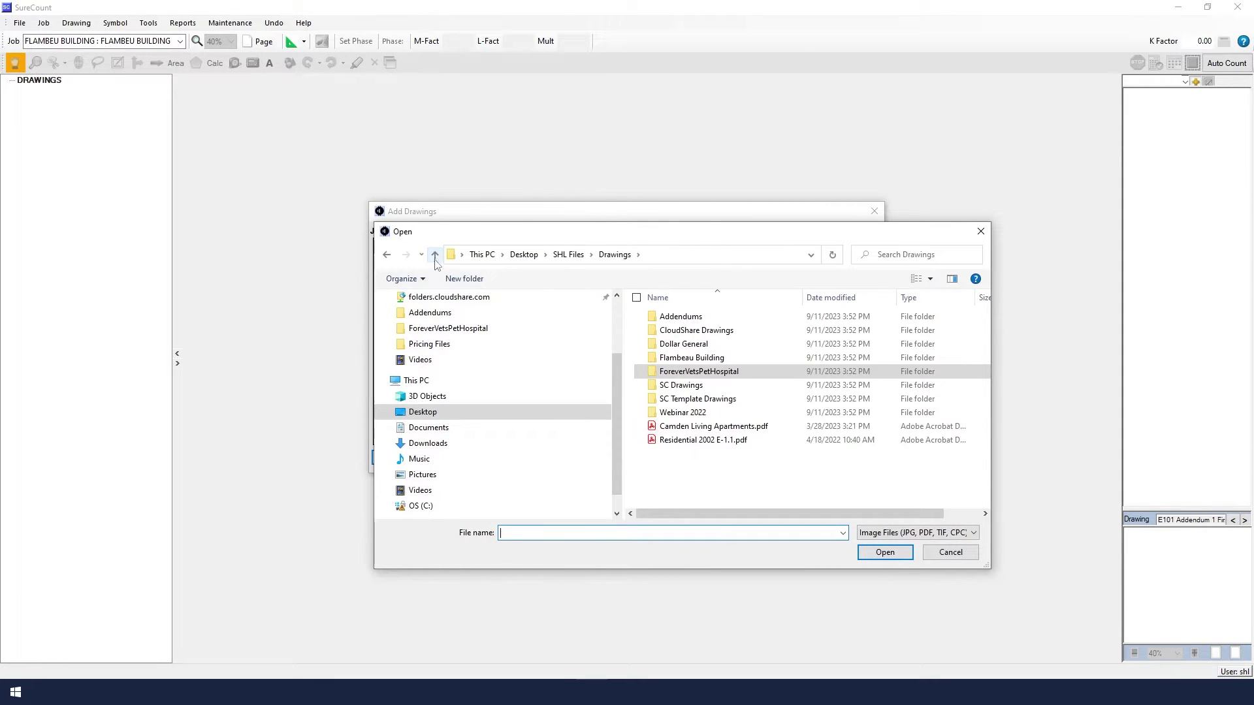
double_click(686, 359)
left_click(682, 317)
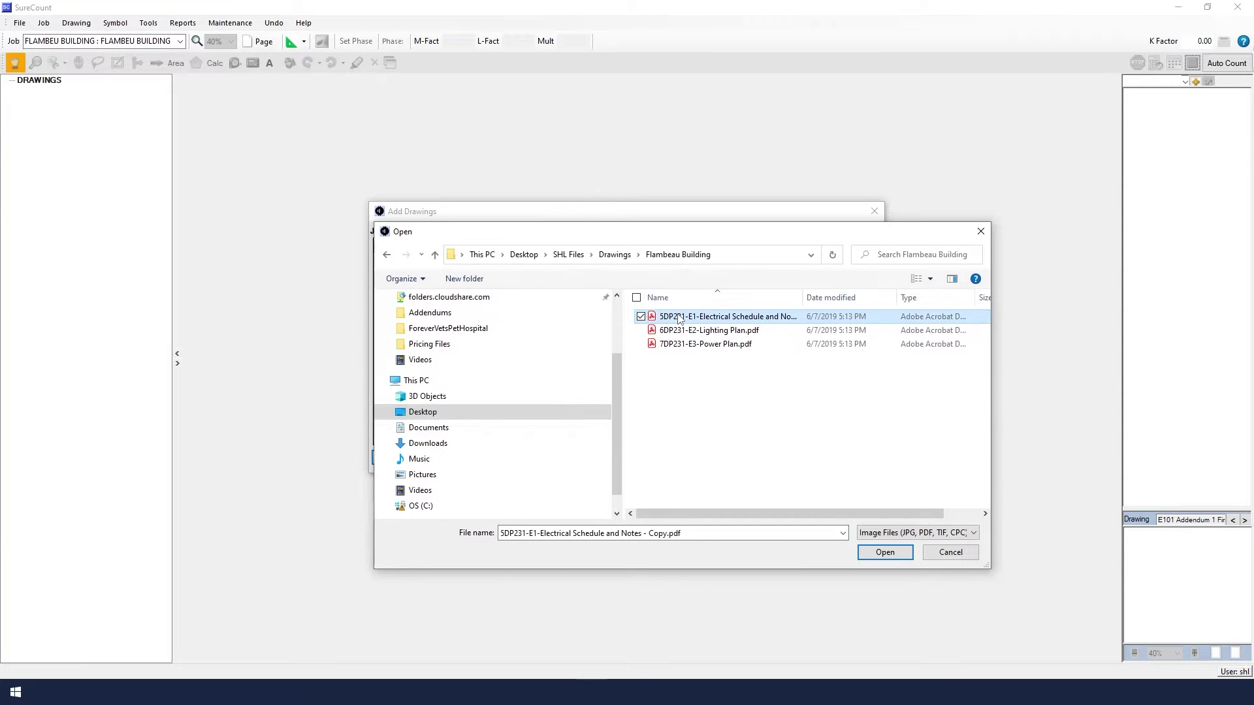
left_click(698, 345, "shift")
left_click(885, 552)
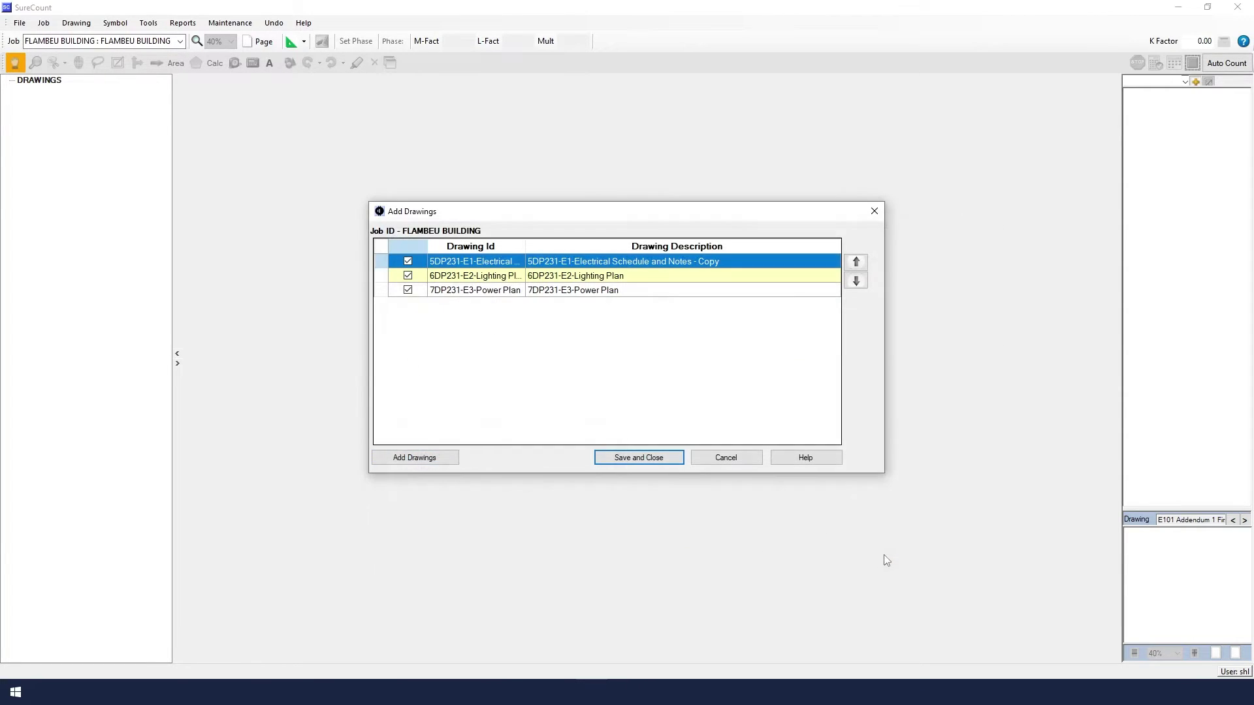
left_click(638, 458)
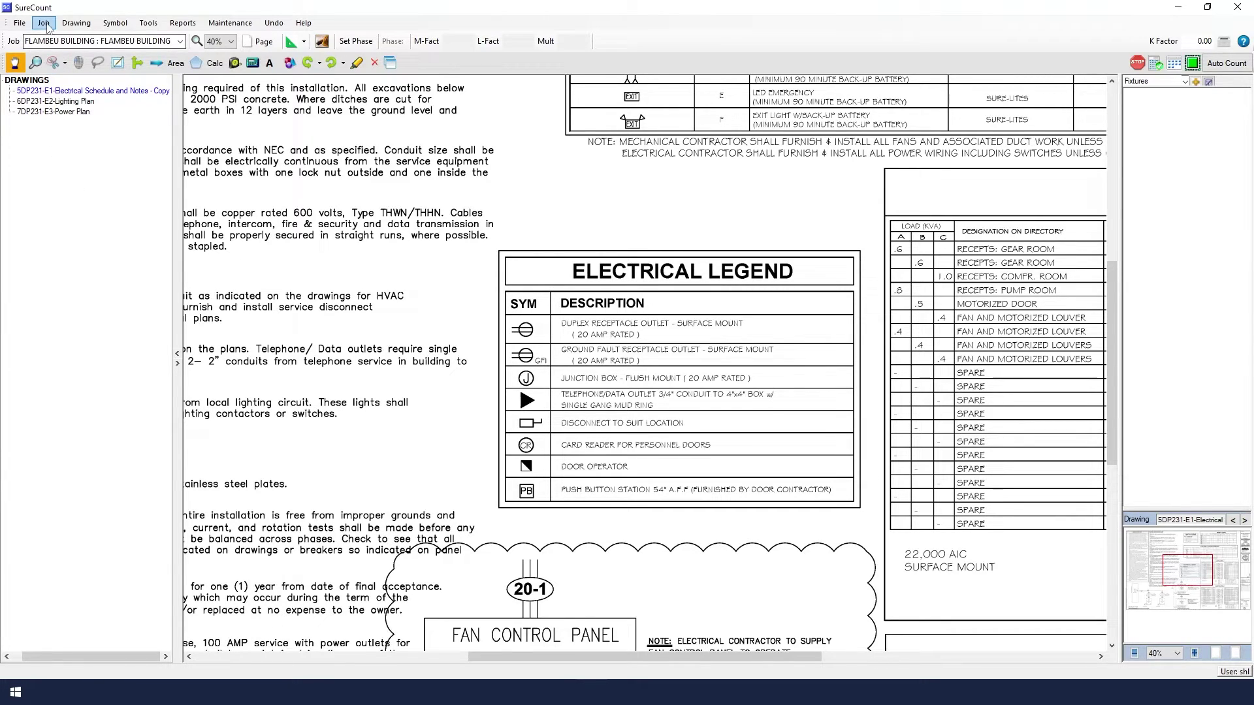
Save the current job under ID 'FLAMBEU BUILDING', copying the ID into the description.
left_click(44, 25)
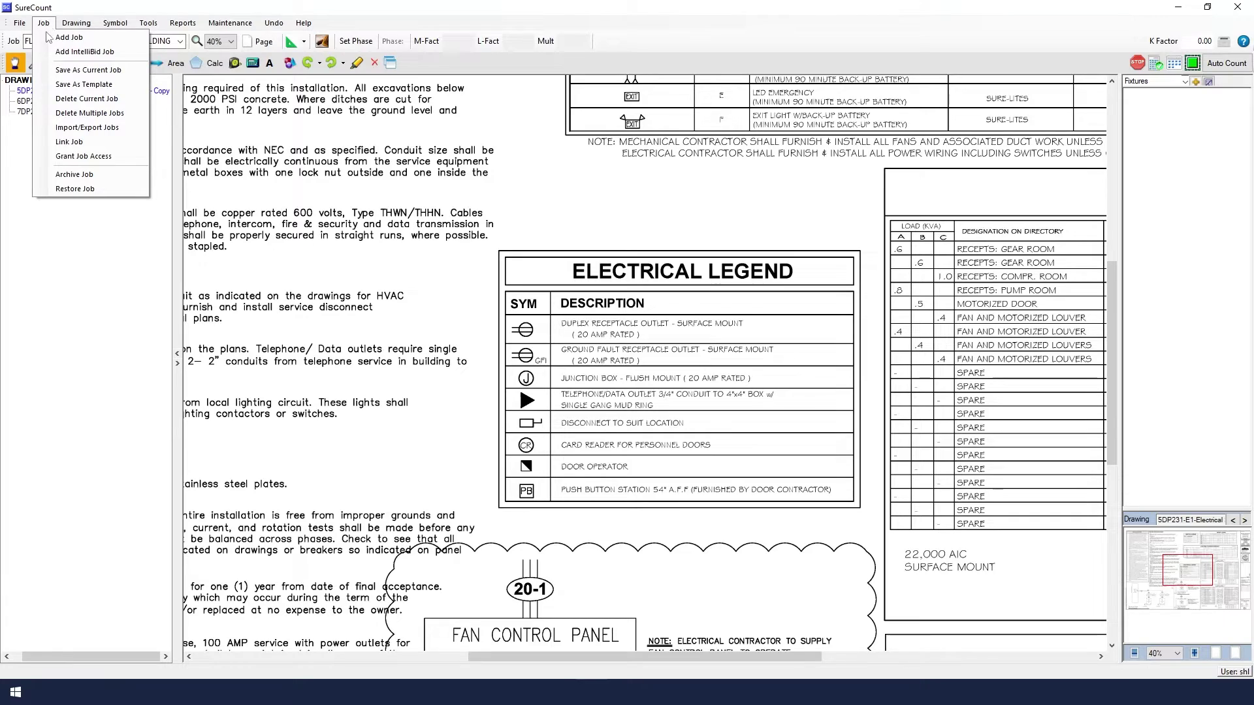
left_click(50, 72)
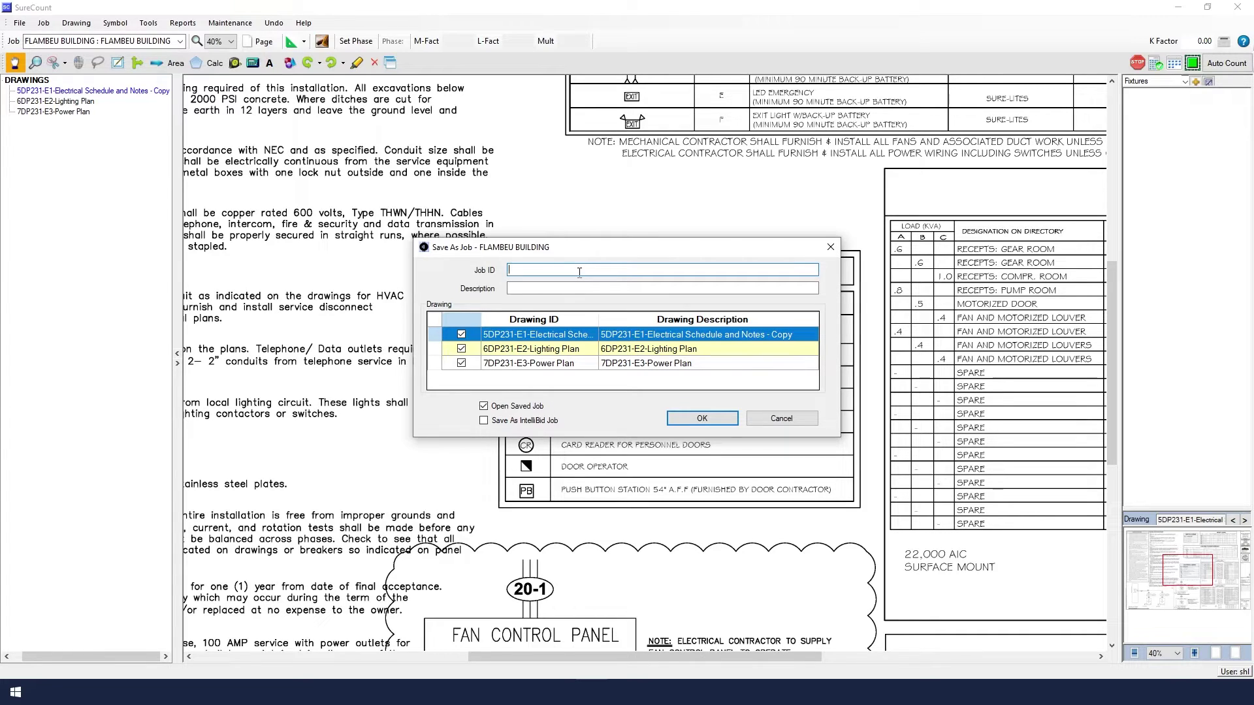
type("FLAMBEU BUILDING")
key("ctrl+a")
right_click(546, 269)
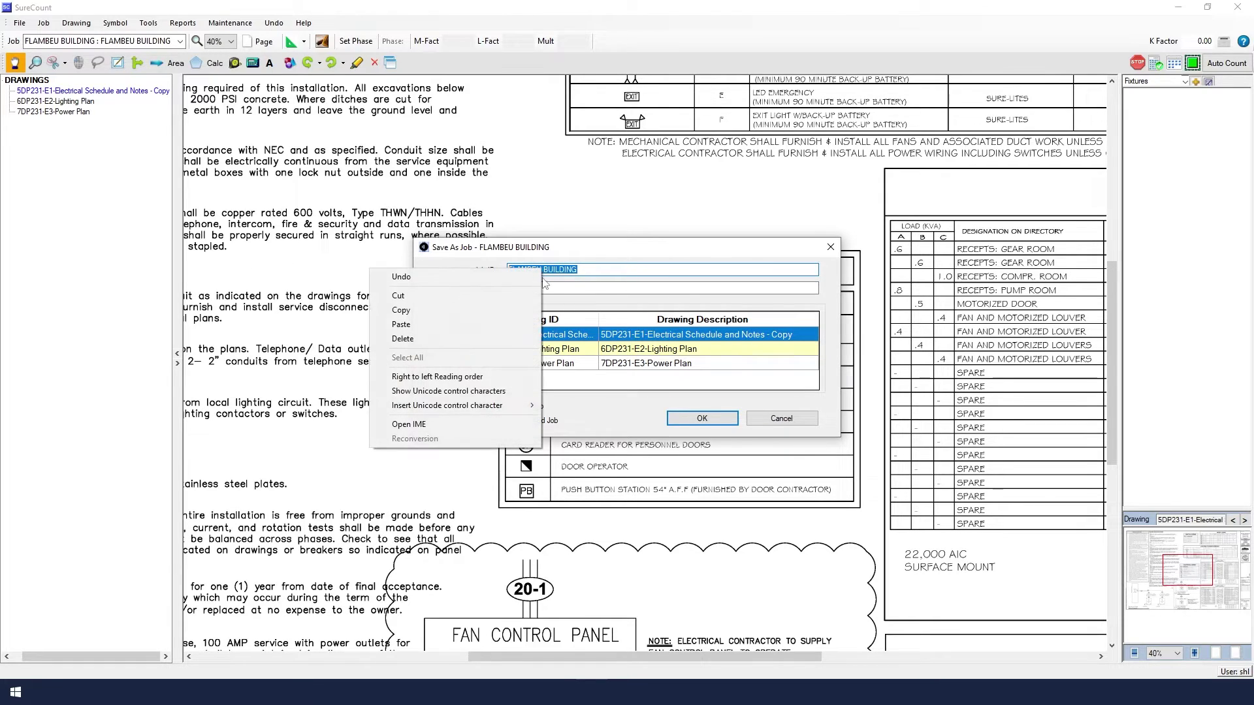
left_click(516, 311)
right_click(529, 290)
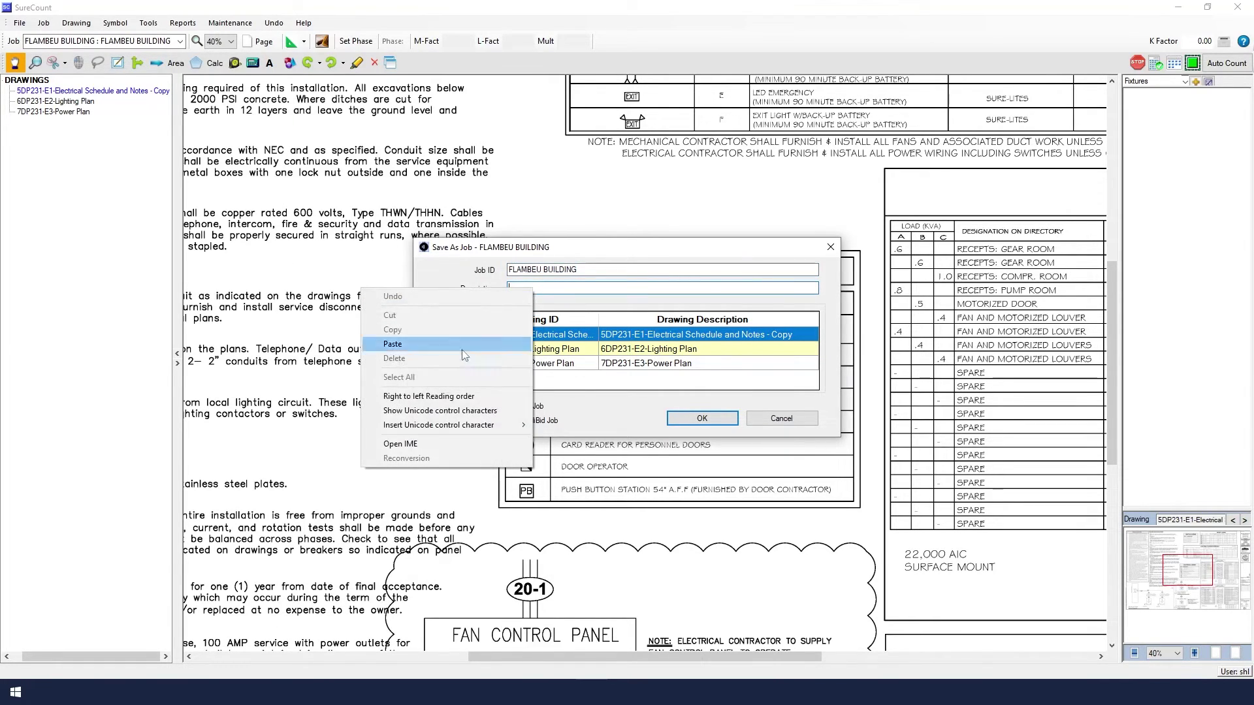
left_click(400, 346)
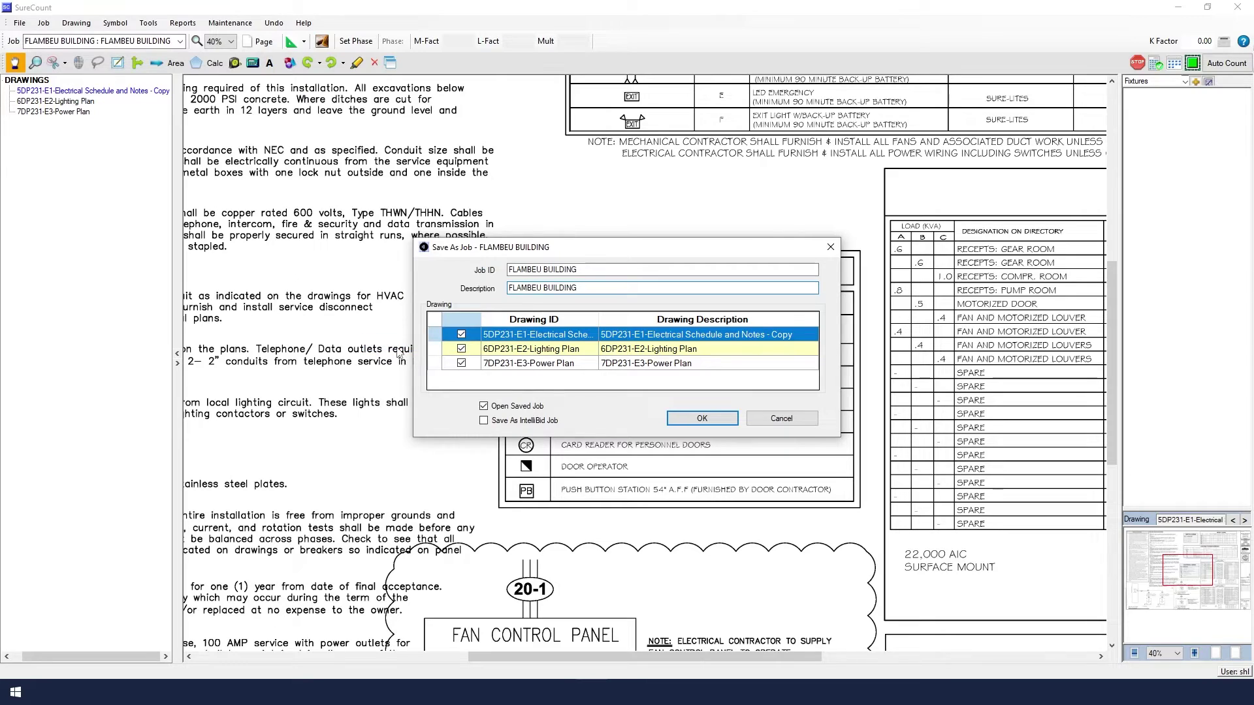
Also save it as an IntelliBid job, creating JOB-0041.
left_click(484, 421)
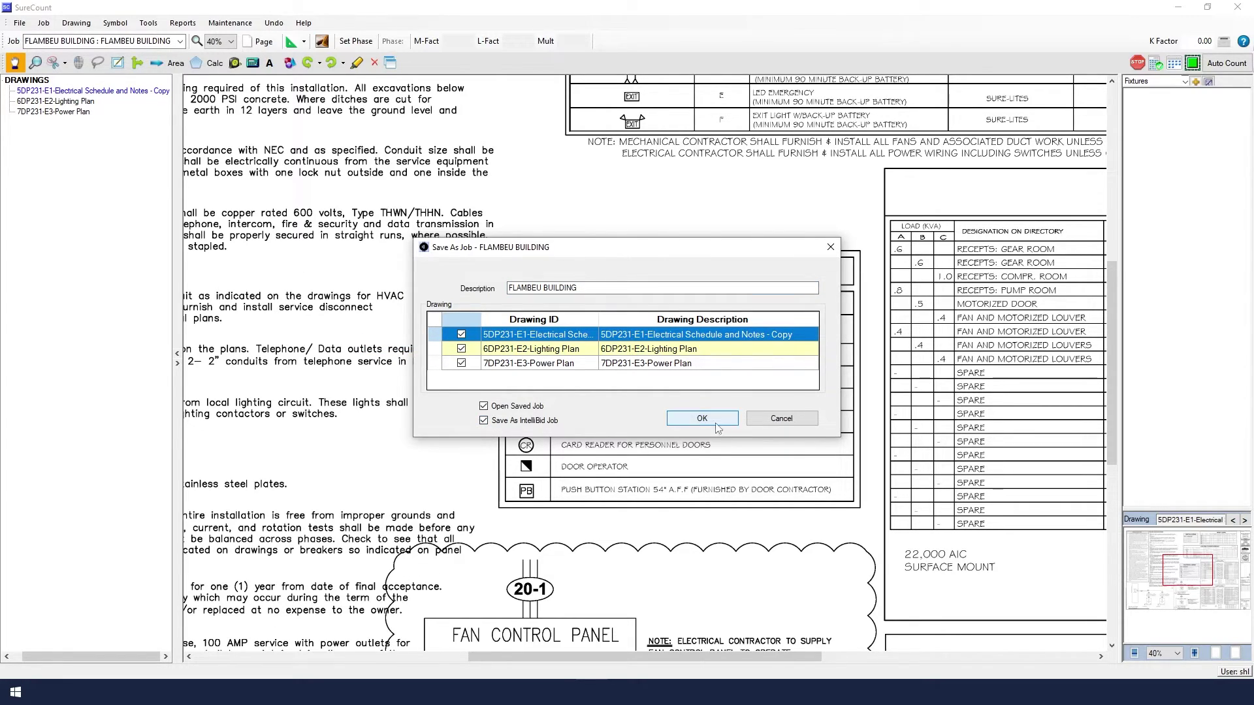
left_click(694, 419)
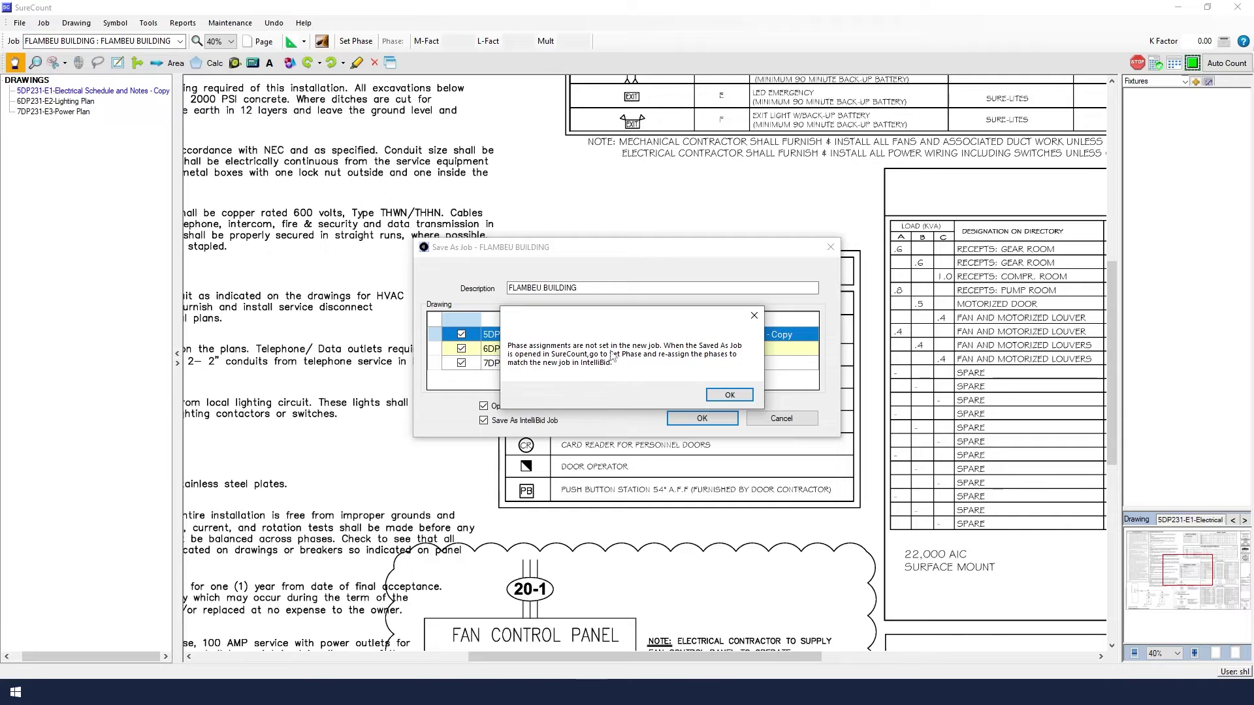
left_click(730, 394)
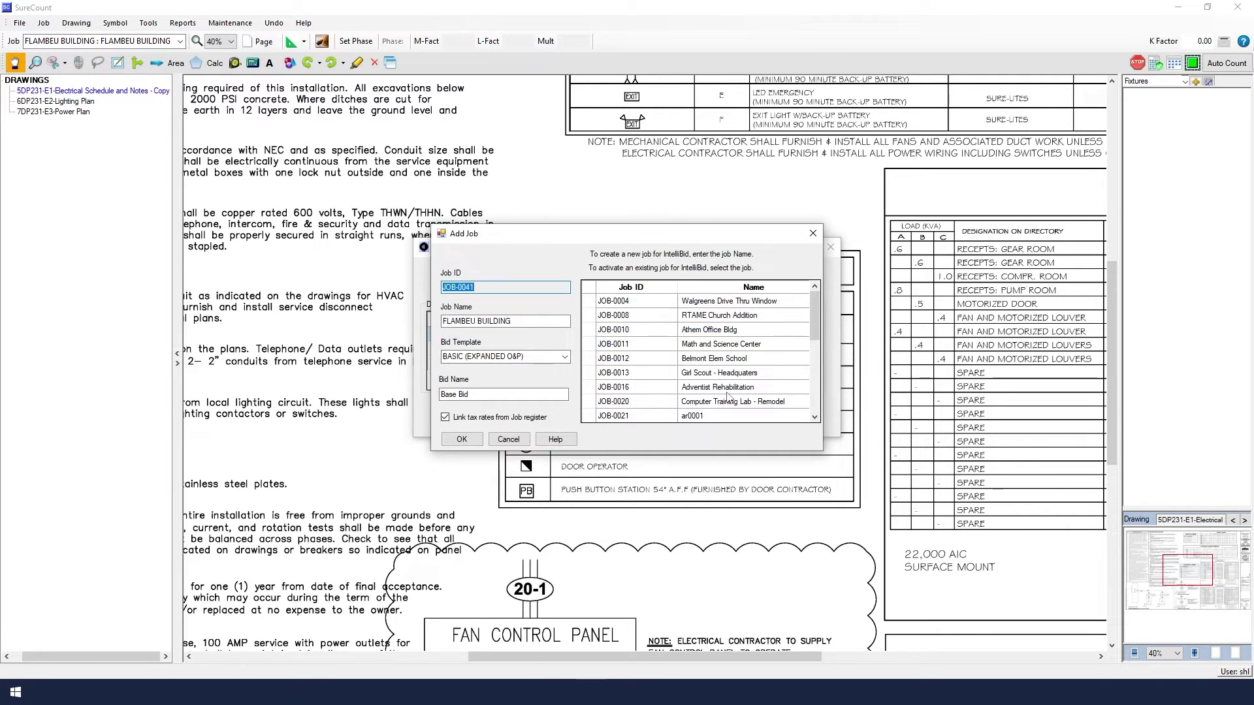
left_click(469, 442)
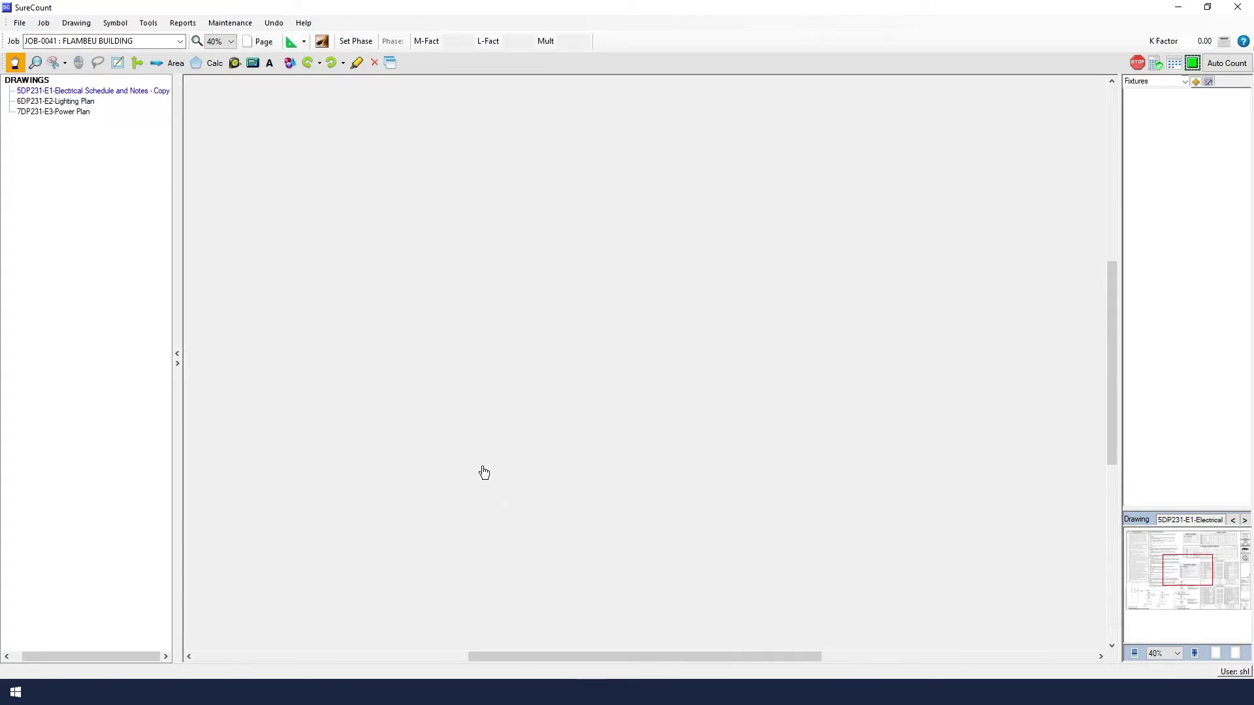
Switch to IntelliBid and refresh the job register so JOB-0041 FLAMBEU BUILDING appears.
mouse_move(527, 692)
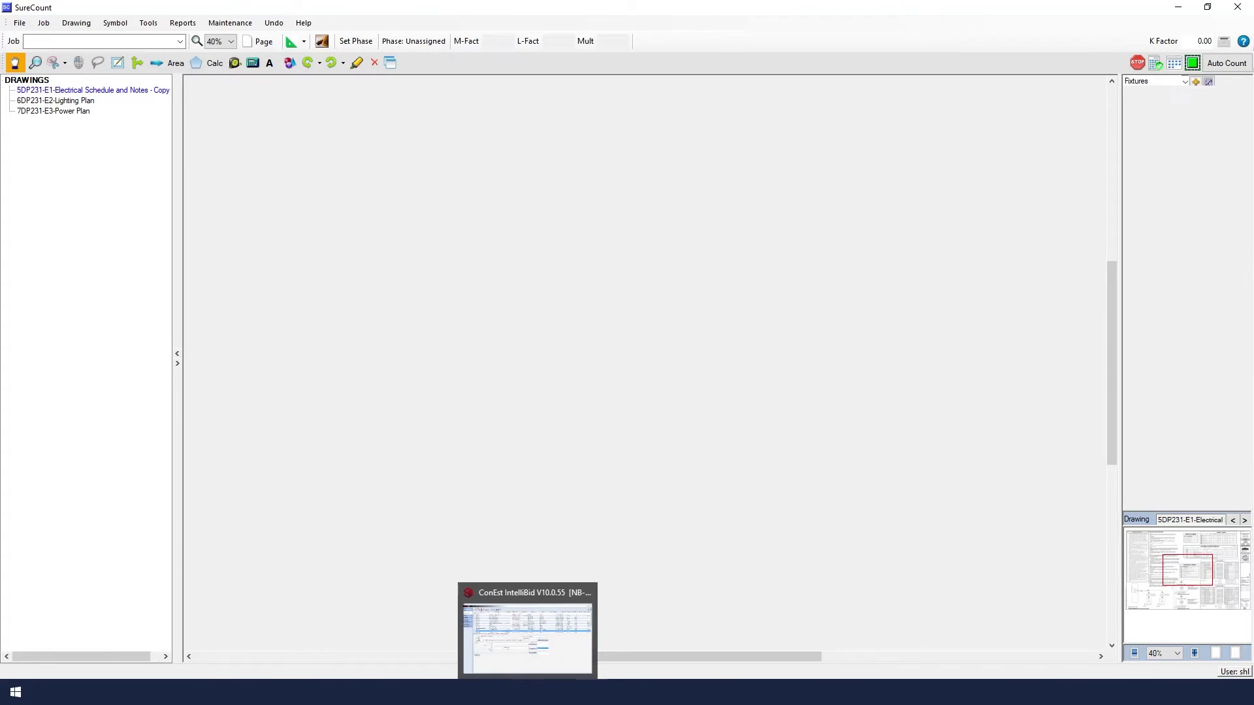
left_click(527, 630)
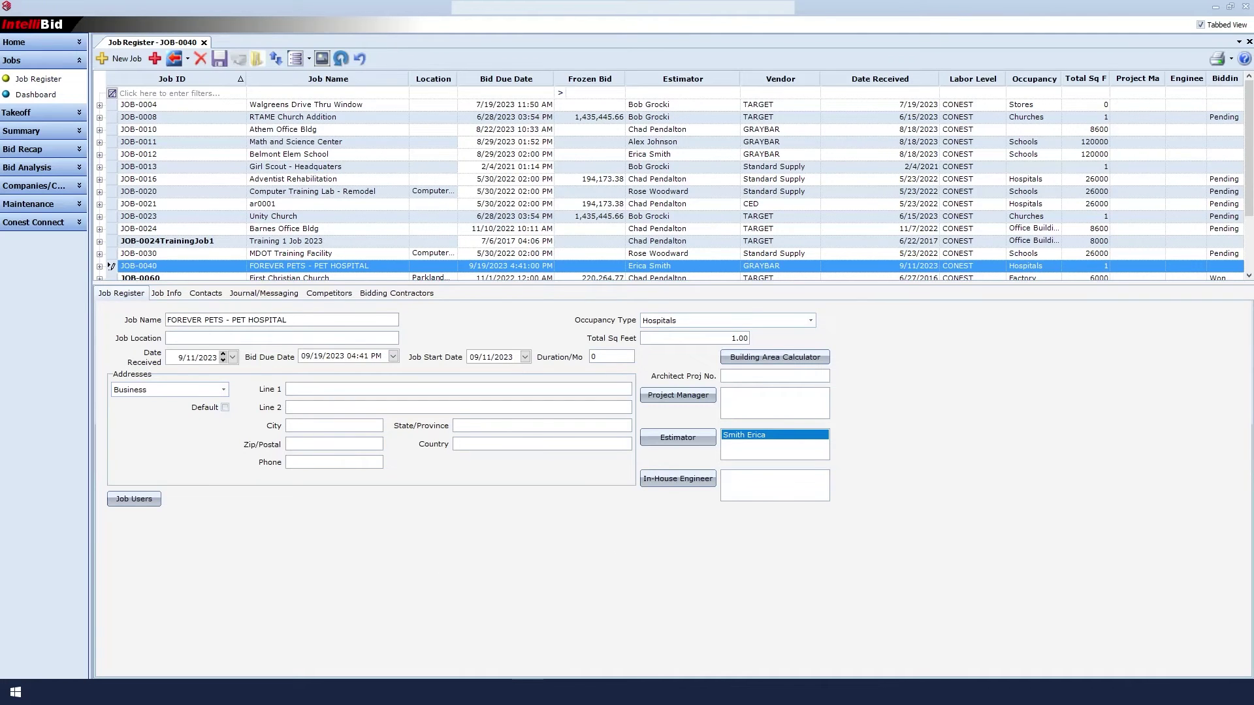
left_click(341, 59)
scroll(330, 157, "down", 1)
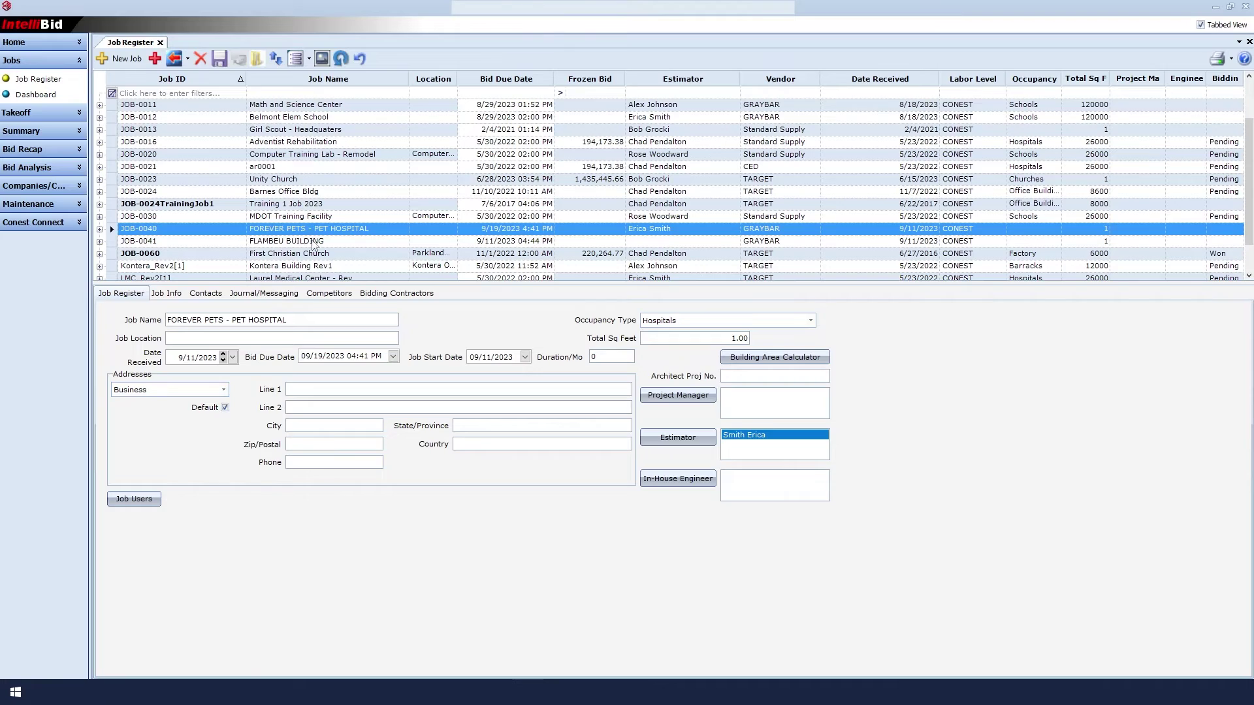